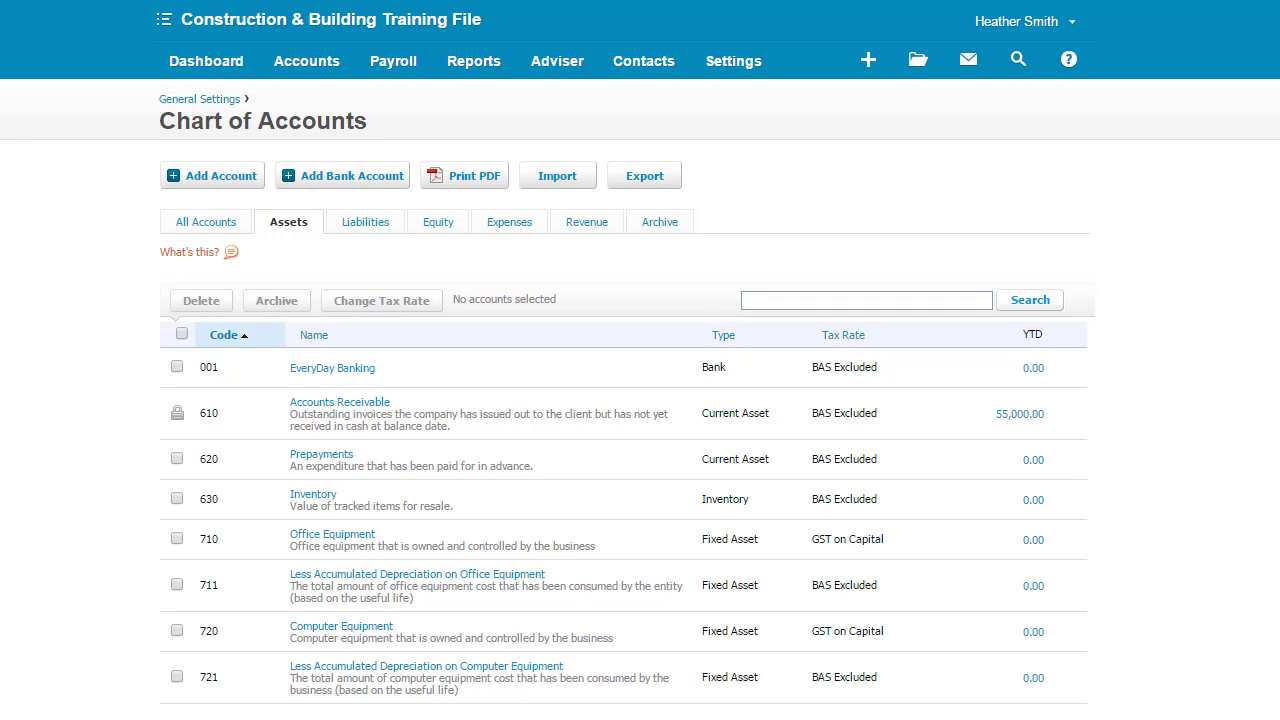
- Add a Current Asset account with code 700 named Retention Monies, show it on the dashboard watchlist, and save it
left_click(751, 72)
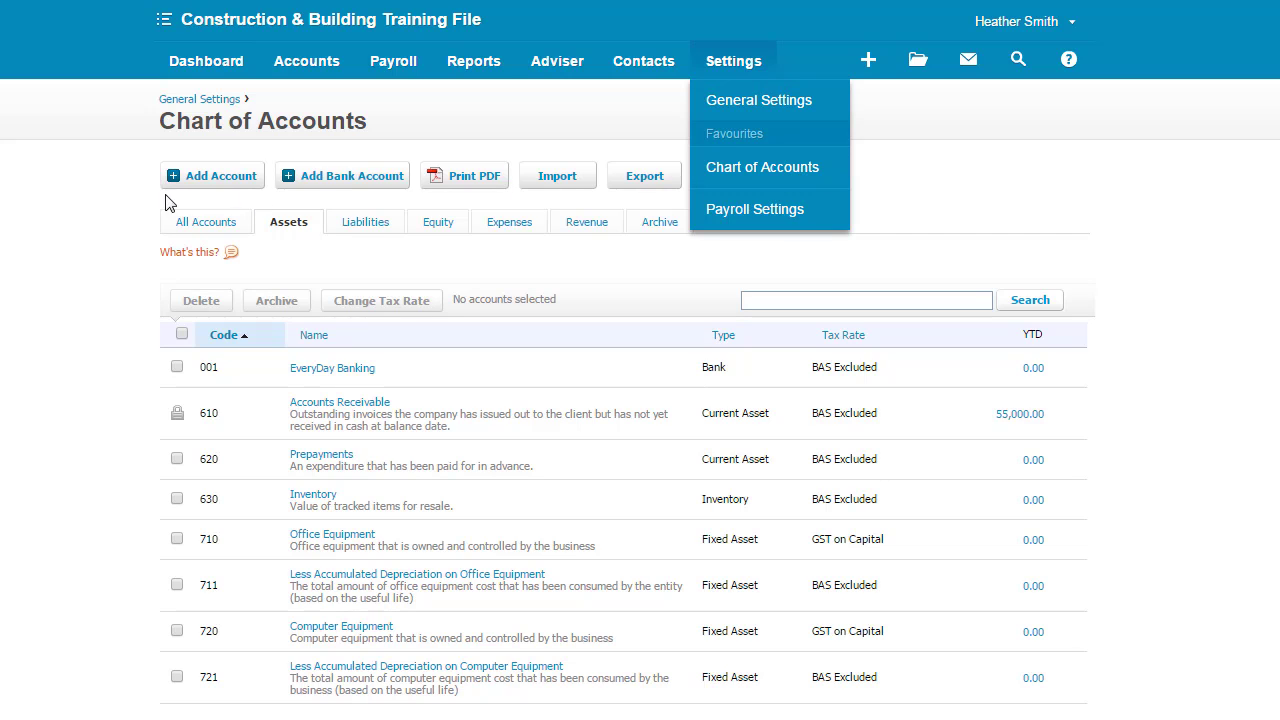
left_click(238, 186)
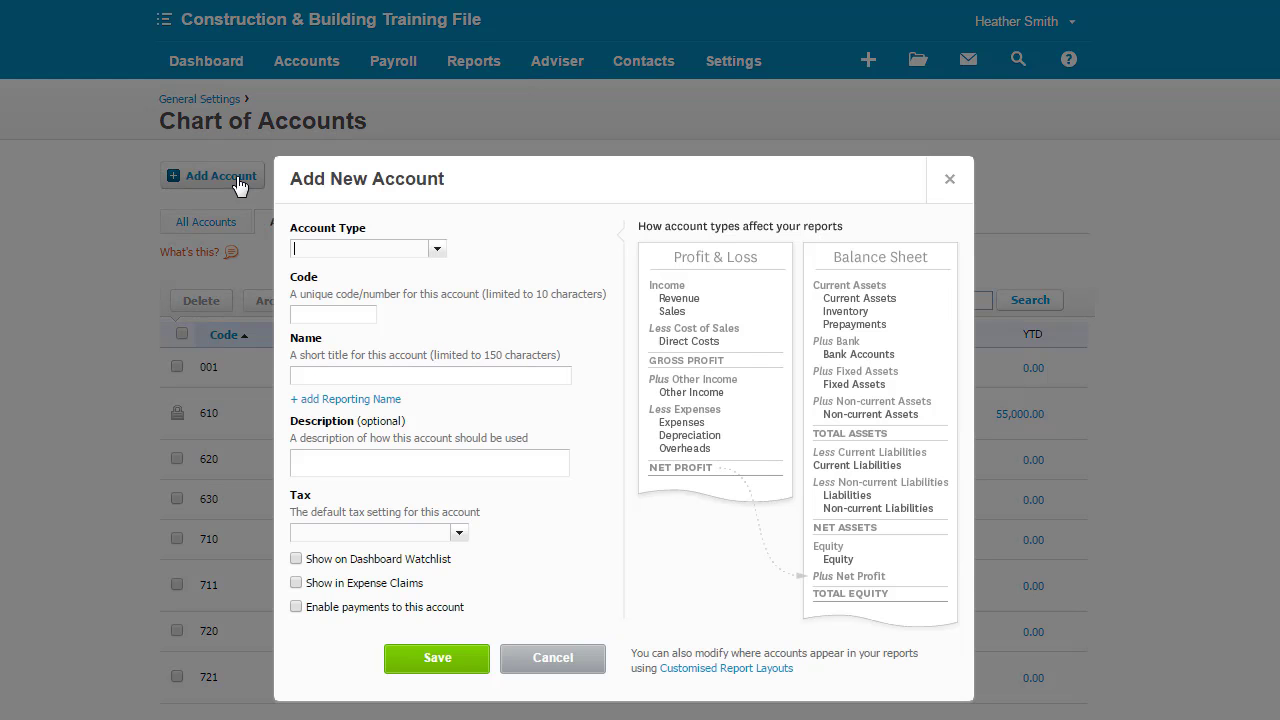
left_click(428, 322)
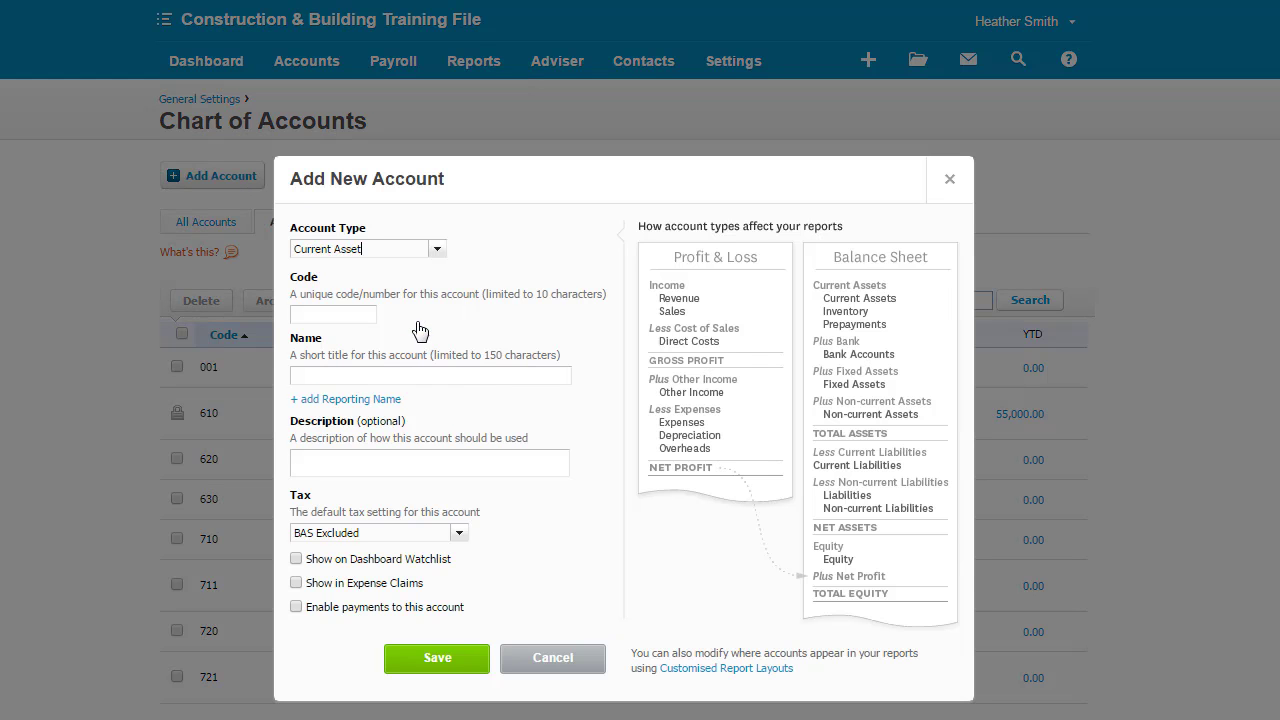
left_click(329, 315)
type("700")
left_click(326, 375)
type("Retention Monies")
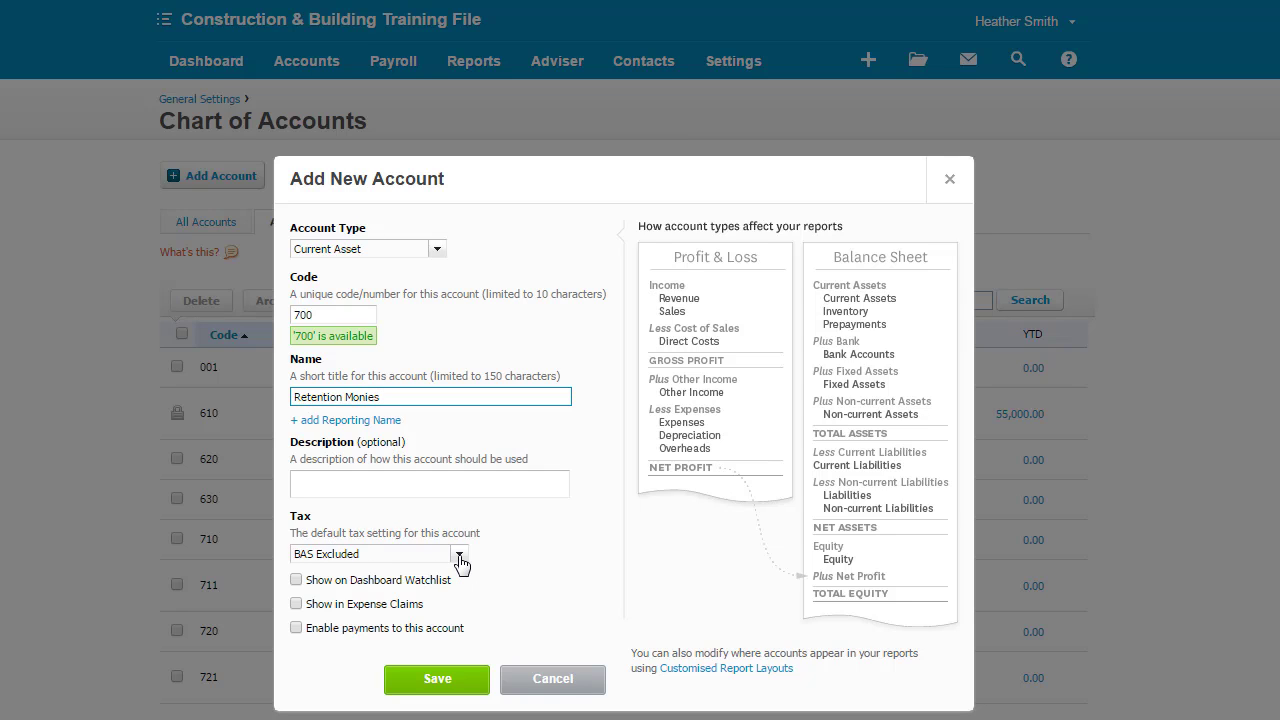
left_click(386, 581)
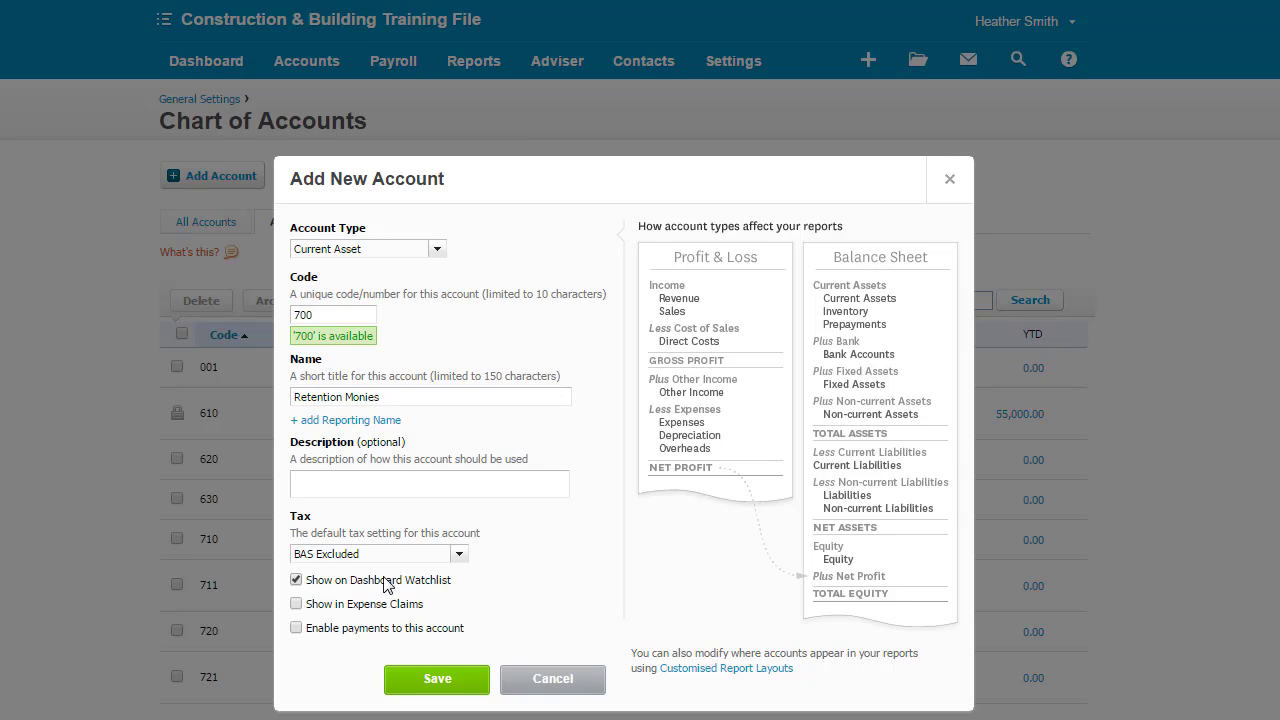
left_click(437, 680)
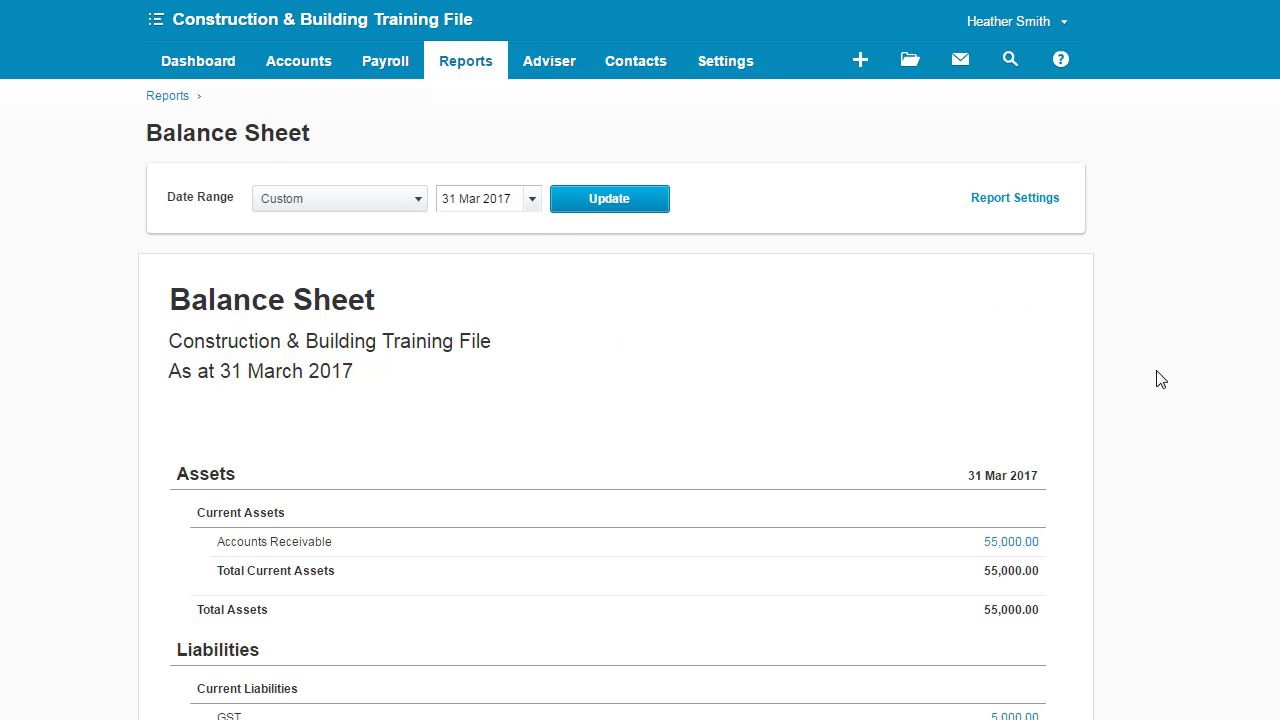
- Record a payment of 45000 against the building work invoice, dated 1 Feb 2017 and paid to EveryDay Banking
scroll(1160, 379, "down", 3)
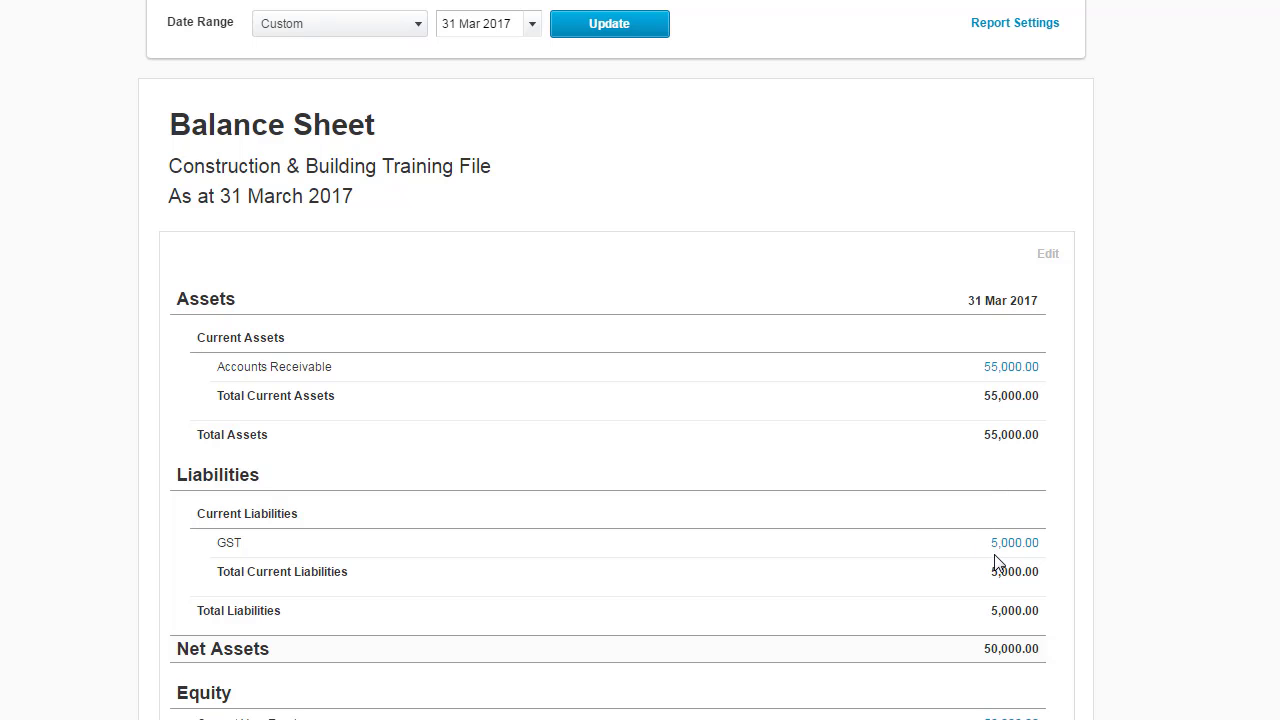
scroll(995, 563, "up", 3)
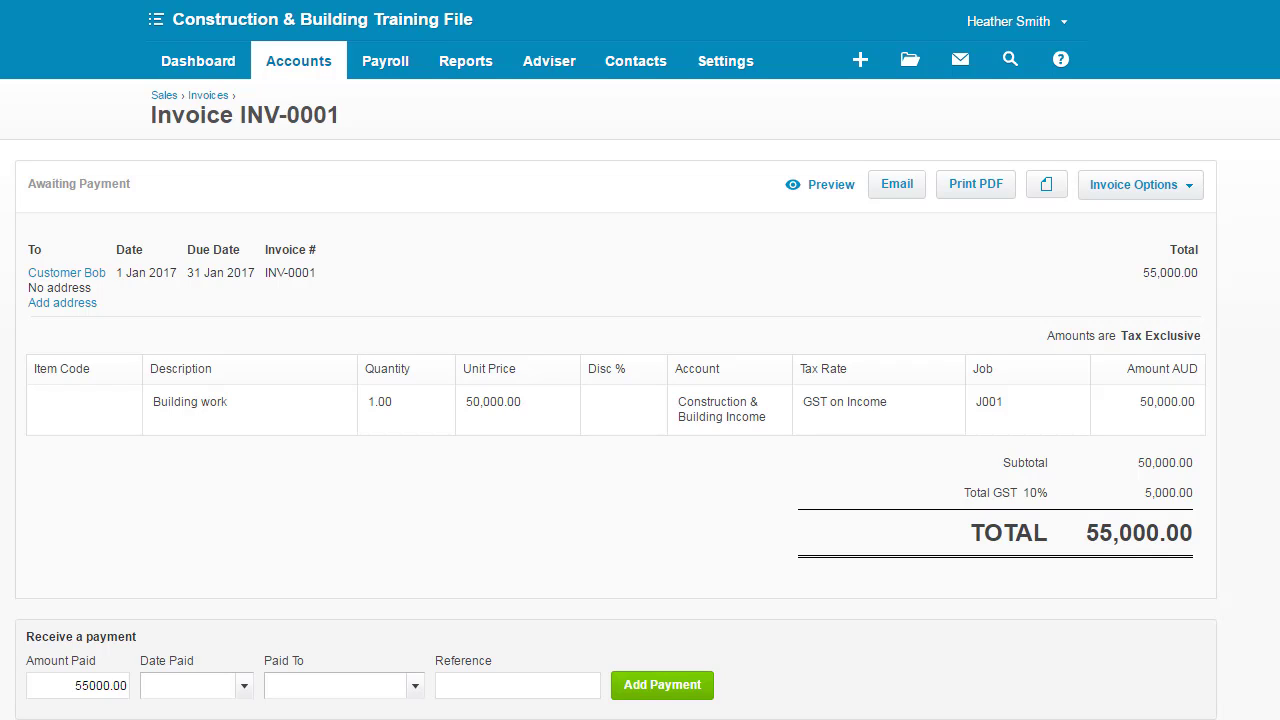
double_click(78, 685)
type("45000")
key("Tab")
left_click(238, 694)
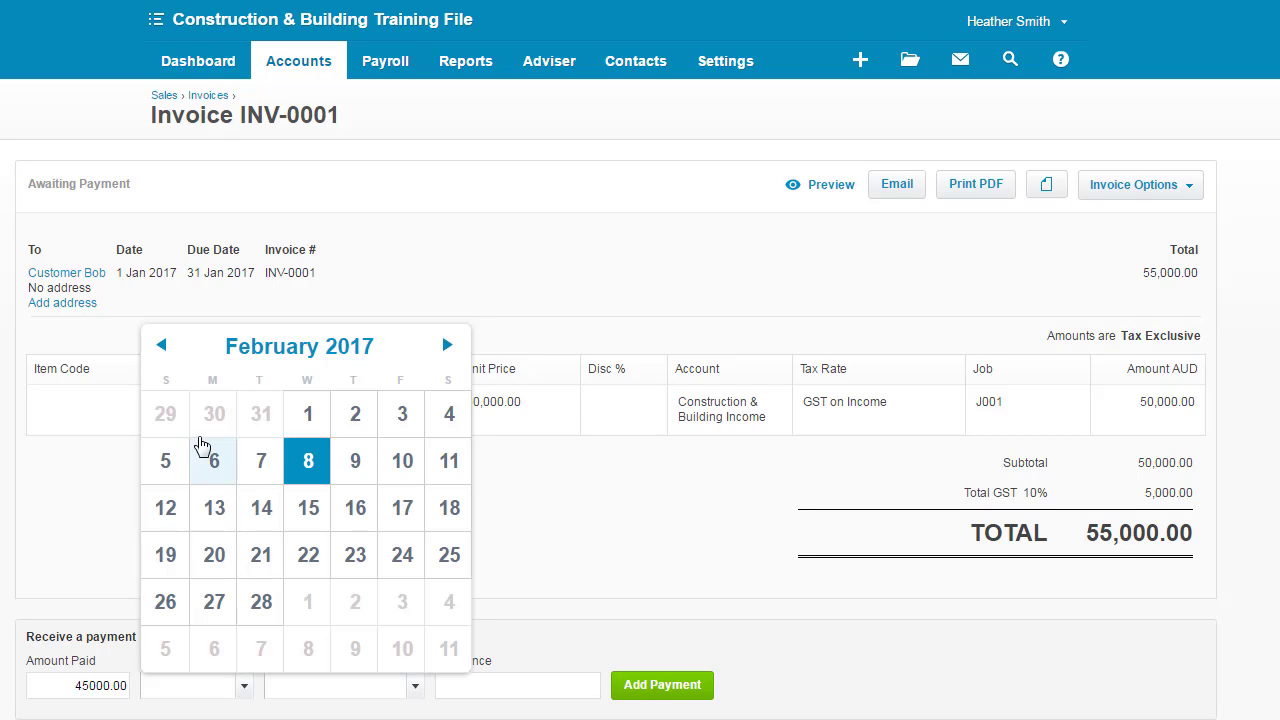
left_click(310, 418)
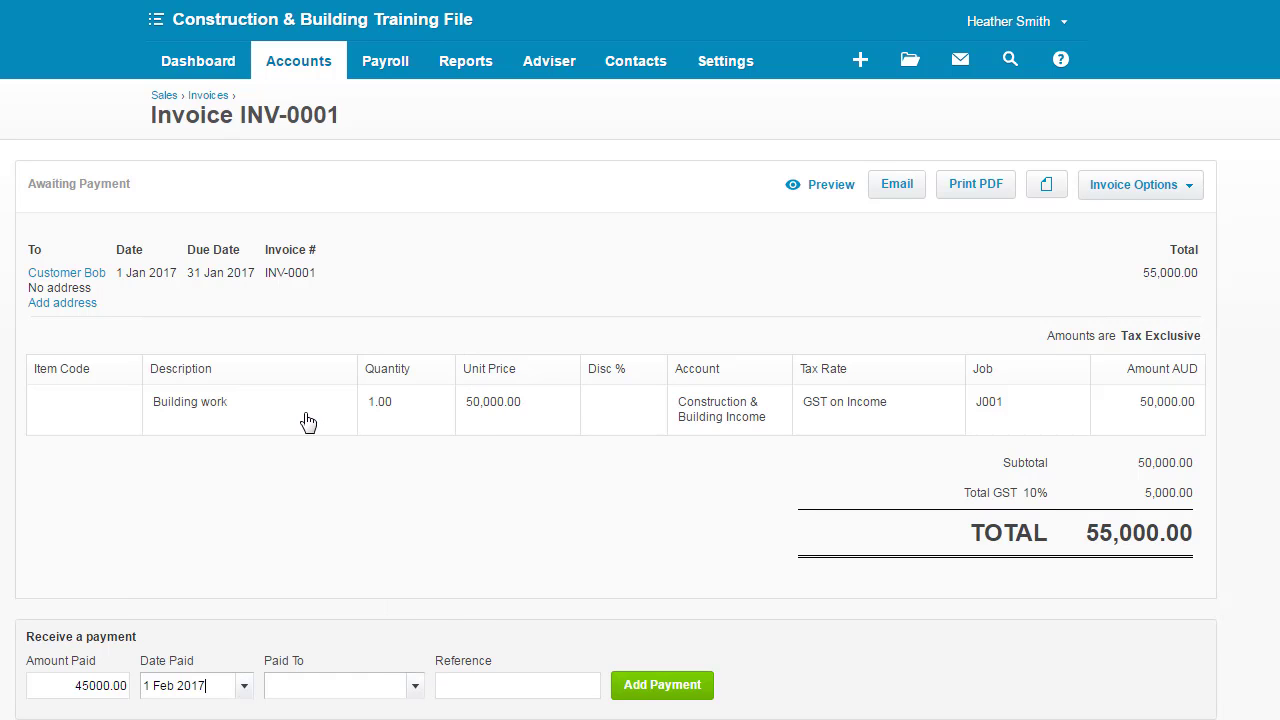
left_click(419, 686)
left_click(330, 714)
left_click(668, 690)
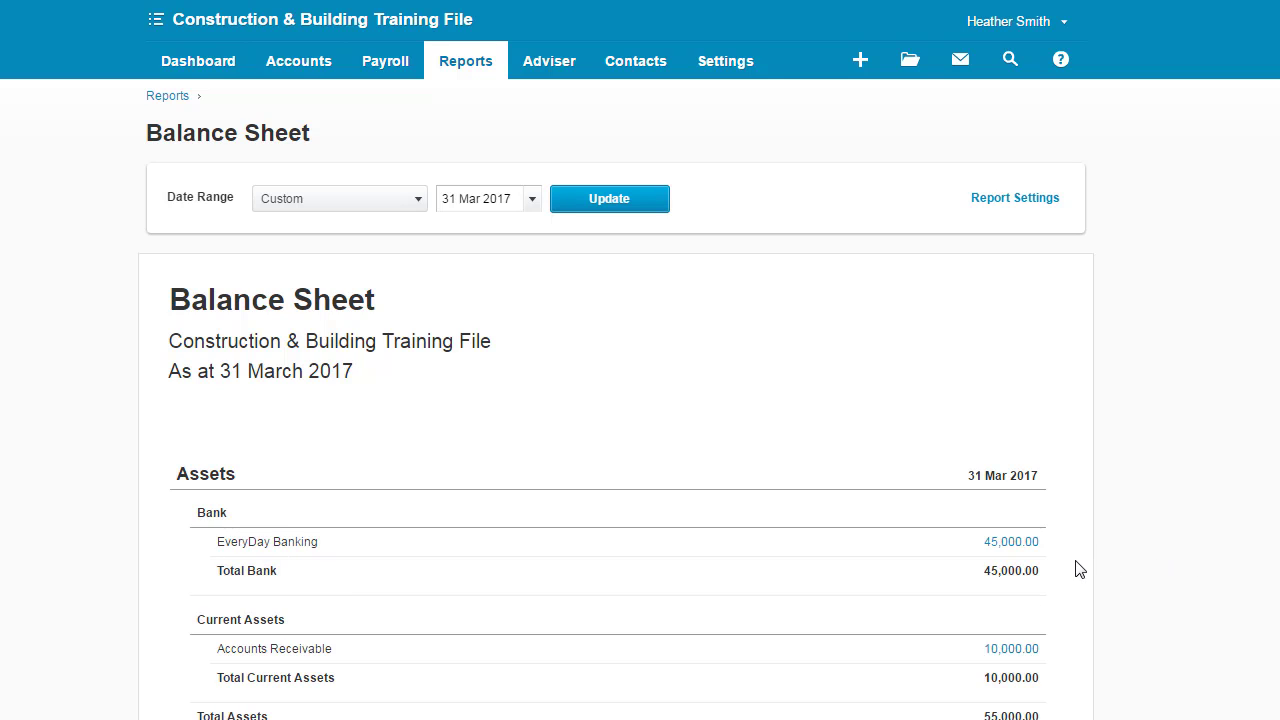
- Check the payment's effect on the Balance Sheet, refreshed Profit and Loss and Business Activity Statement for the January to March 2017 quarter
mouse_move(1067, 557)
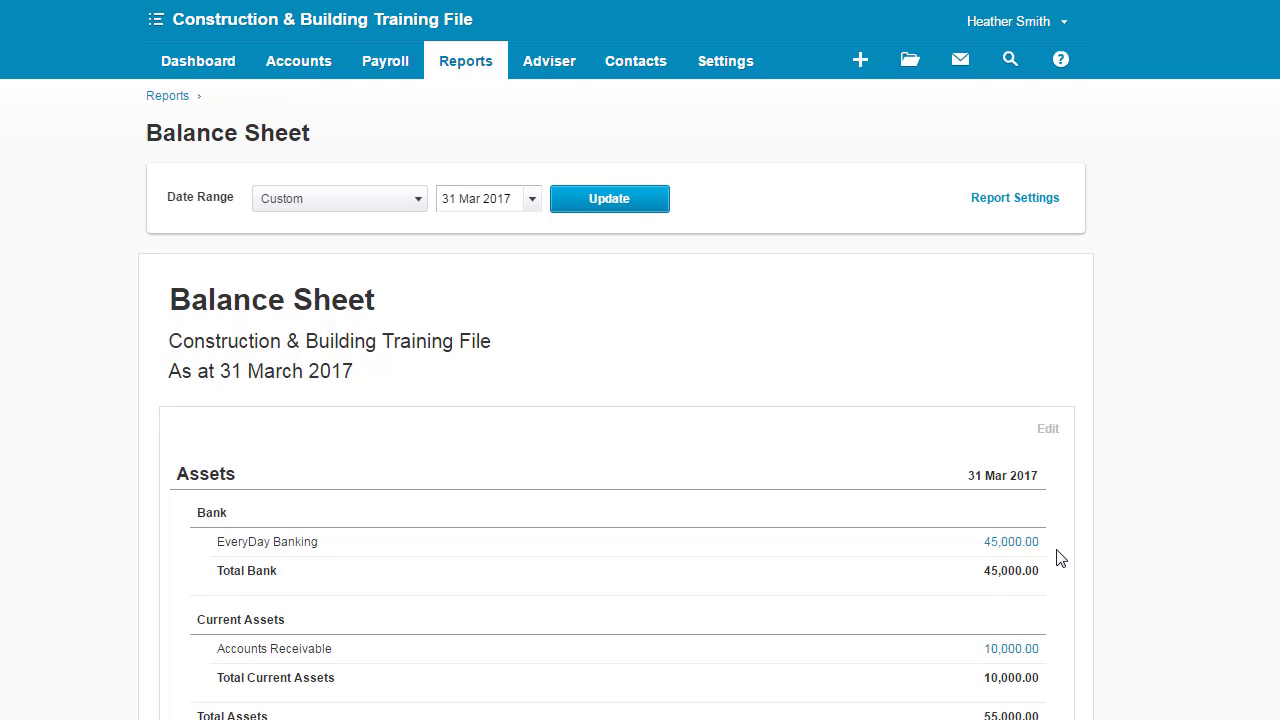
scroll(1061, 557, "down", 2)
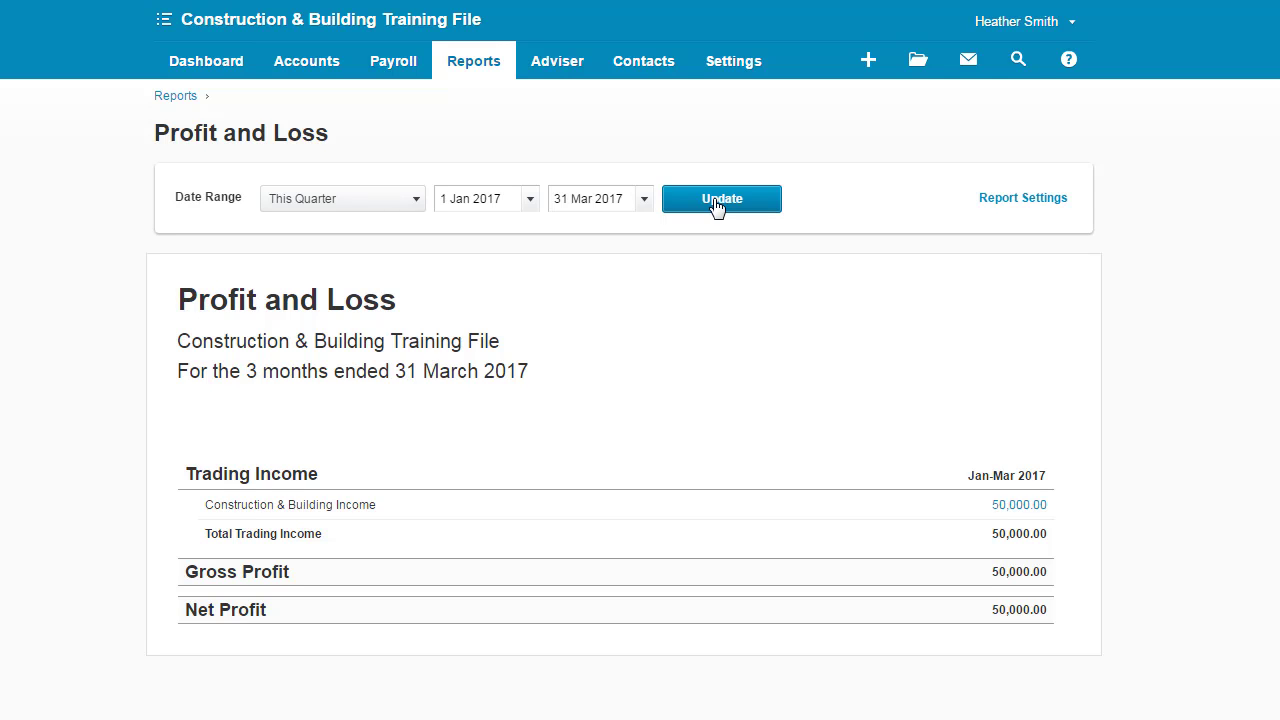
left_click(716, 203)
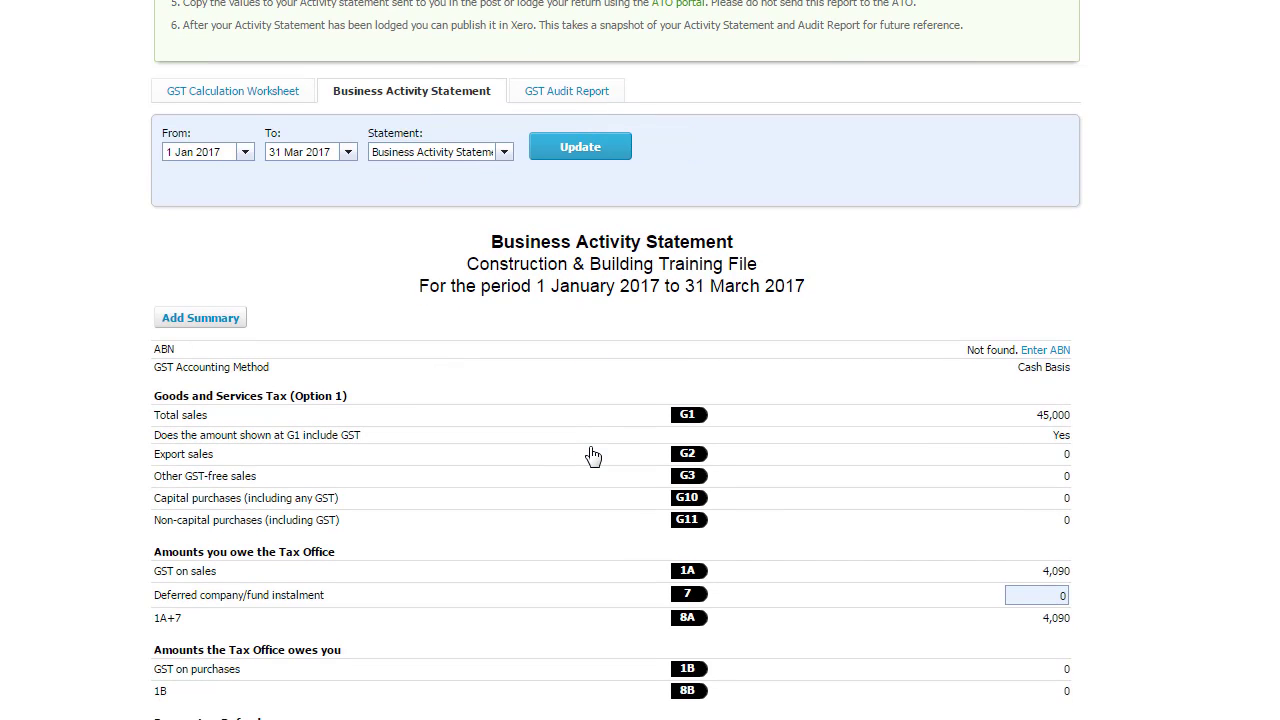
scroll(590, 455, "down", 2)
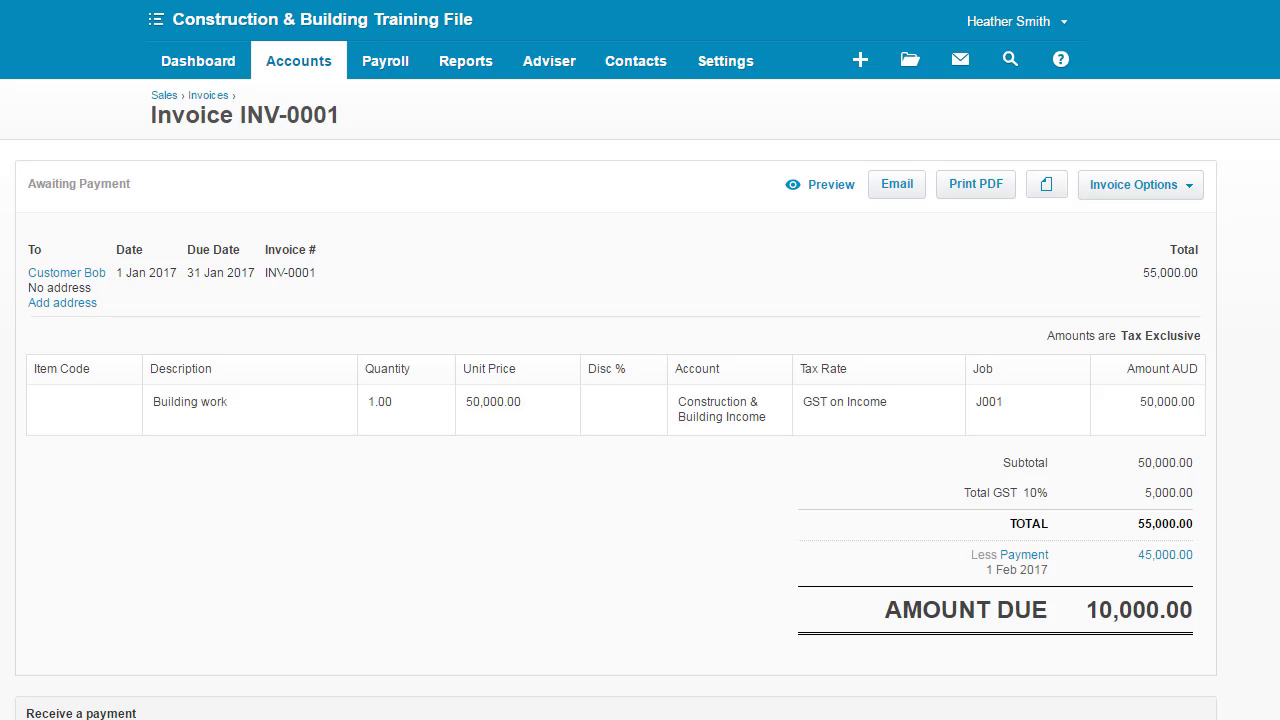
- Start a credit note from the building work invoice, dated 1 Feb 2017, with reference J001 and credit note number J-0001
left_click(329, 63)
left_click(1192, 194)
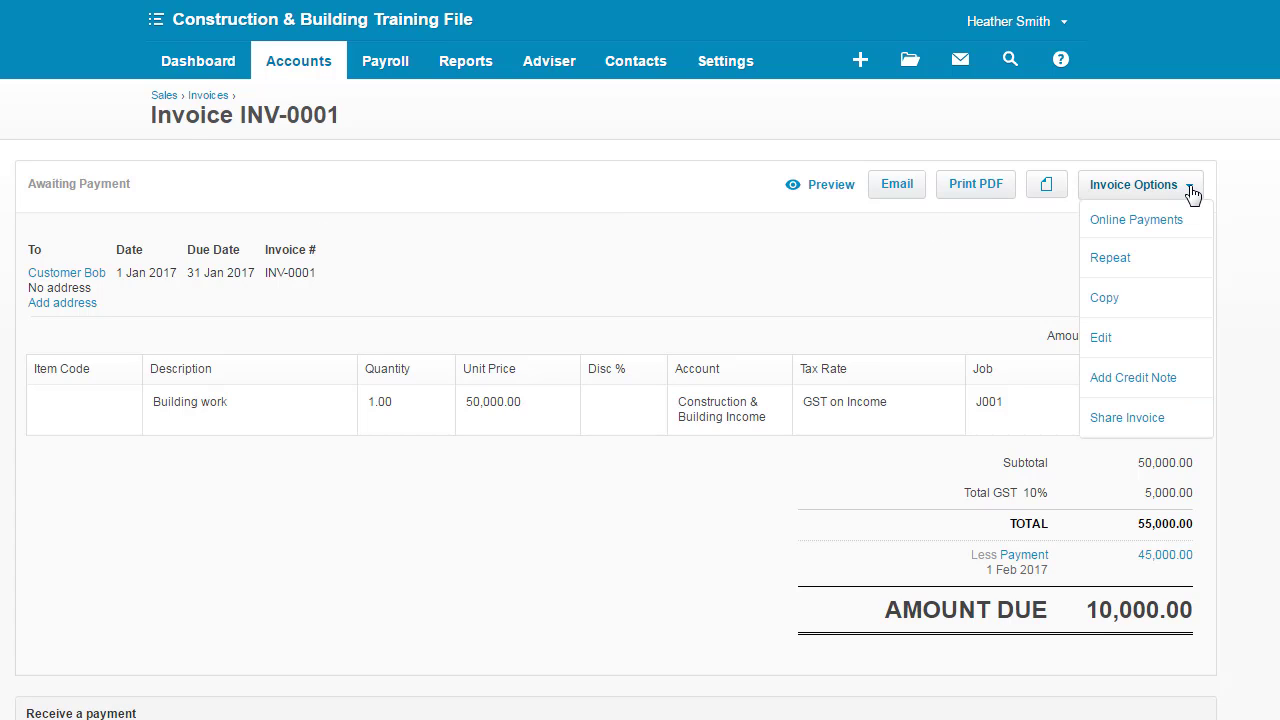
left_click(1158, 386)
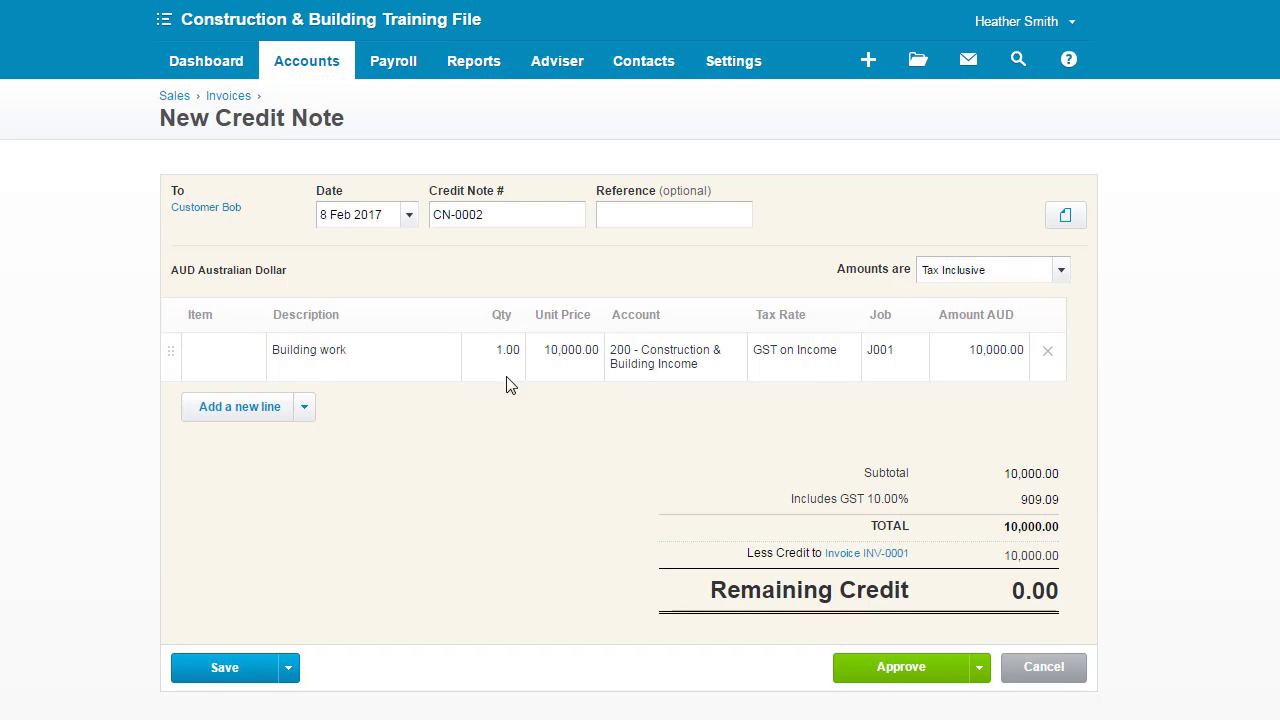
left_click(411, 216)
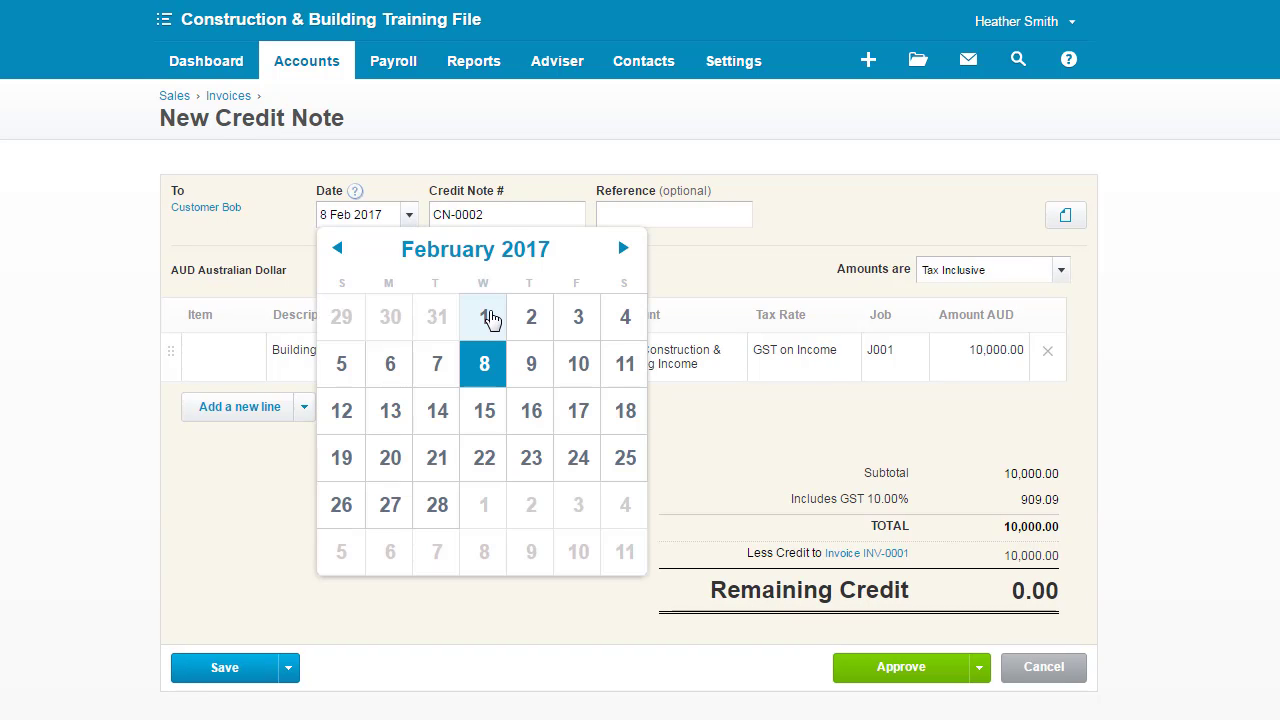
left_click(484, 317)
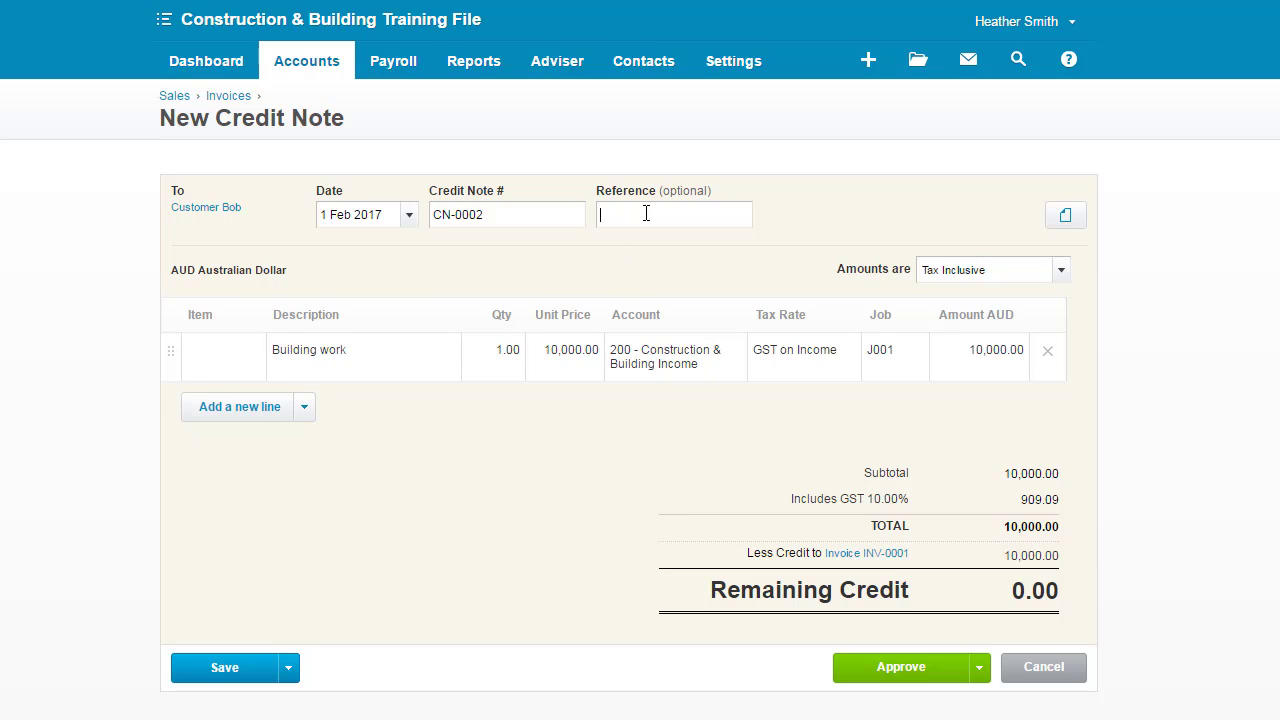
type("J001")
left_click(513, 214)
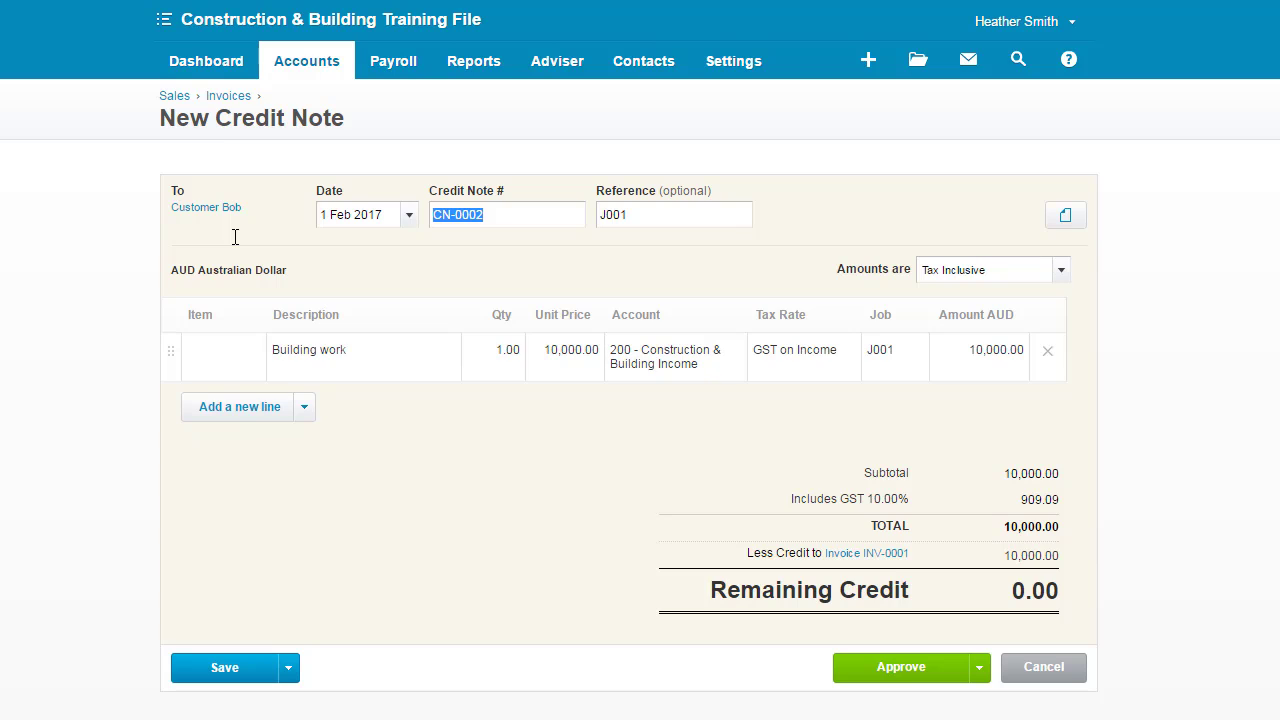
type("J-0001")
- Code the credit note's building work line to 700 - Retention Monies with GST on Income, and approve the credit note
left_click(671, 366)
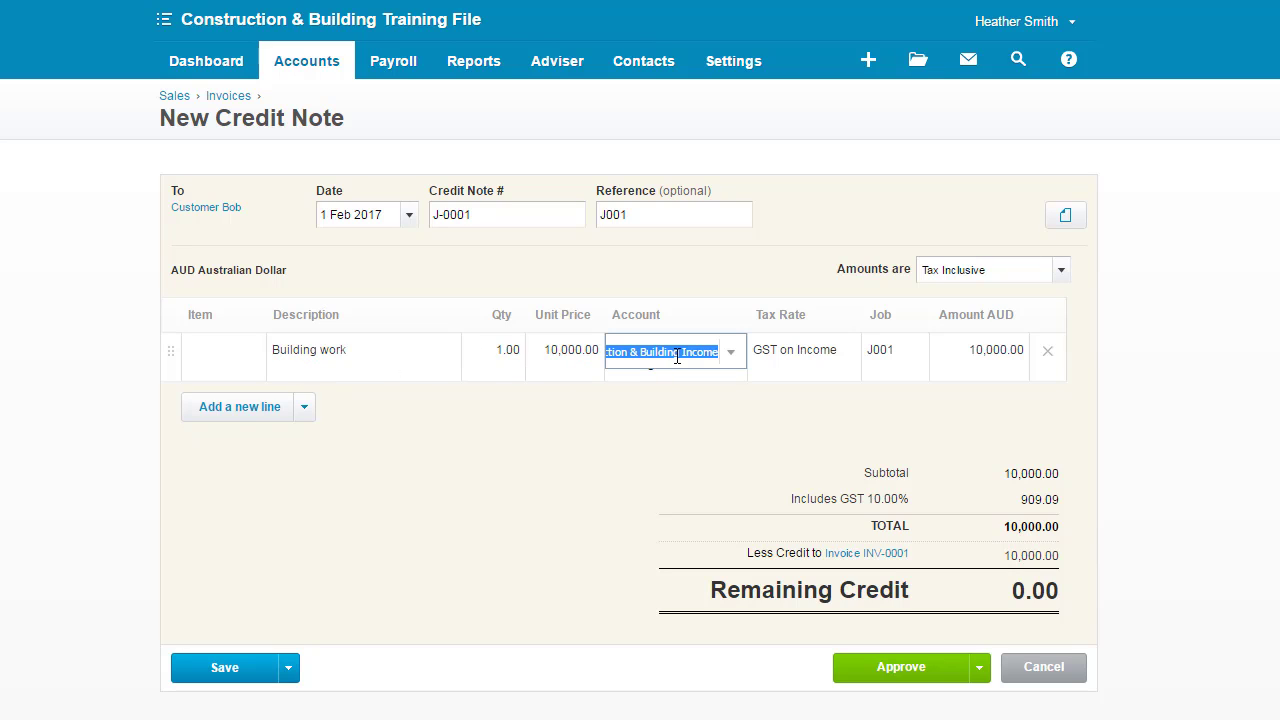
type("re")
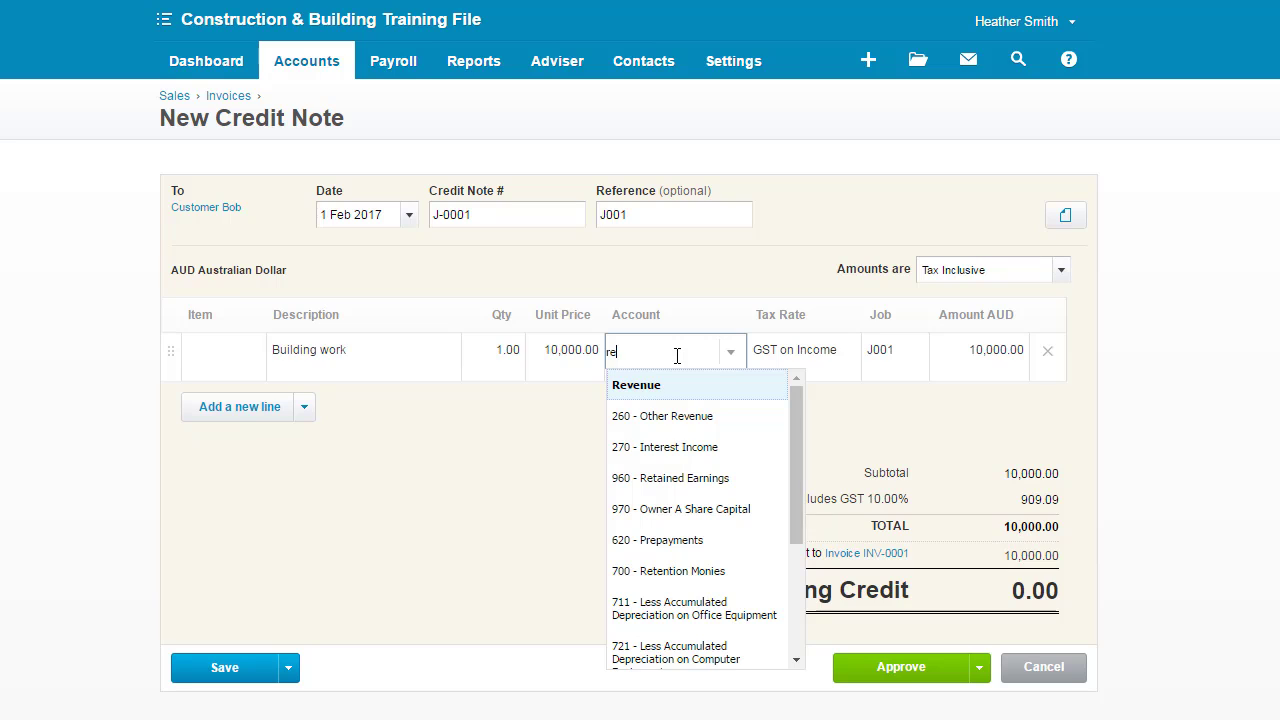
type("t")
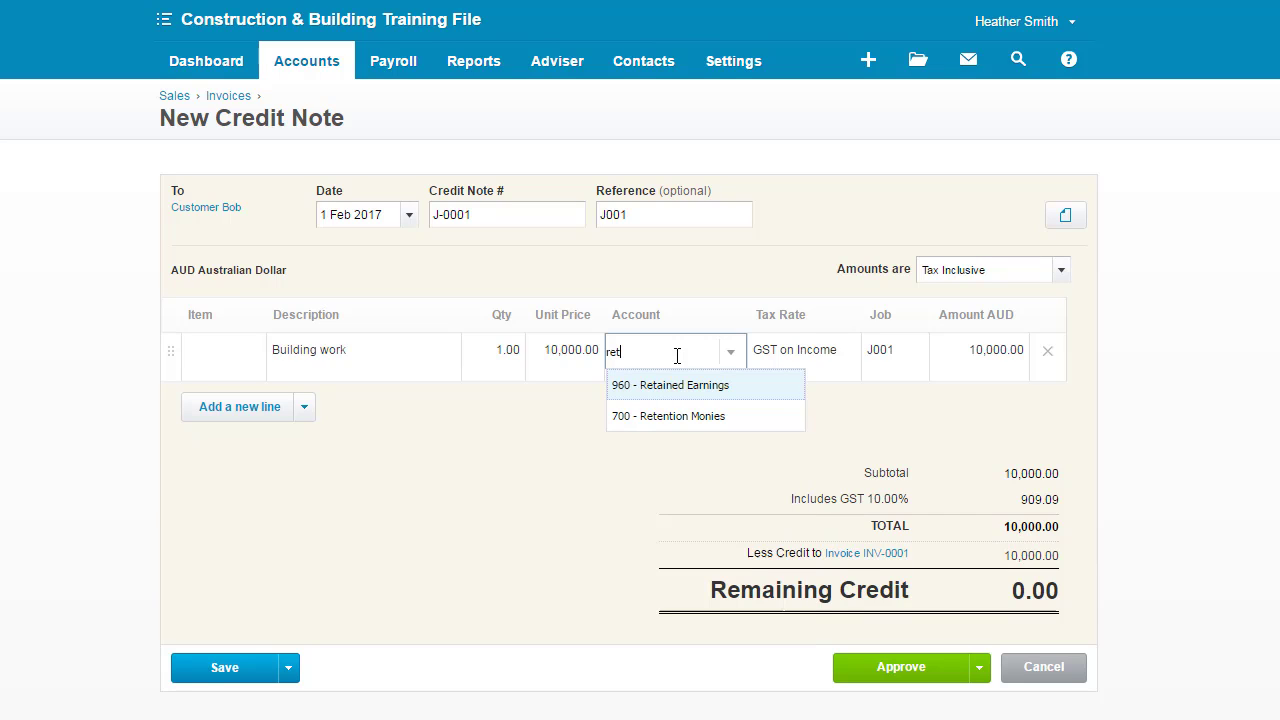
left_click(690, 416)
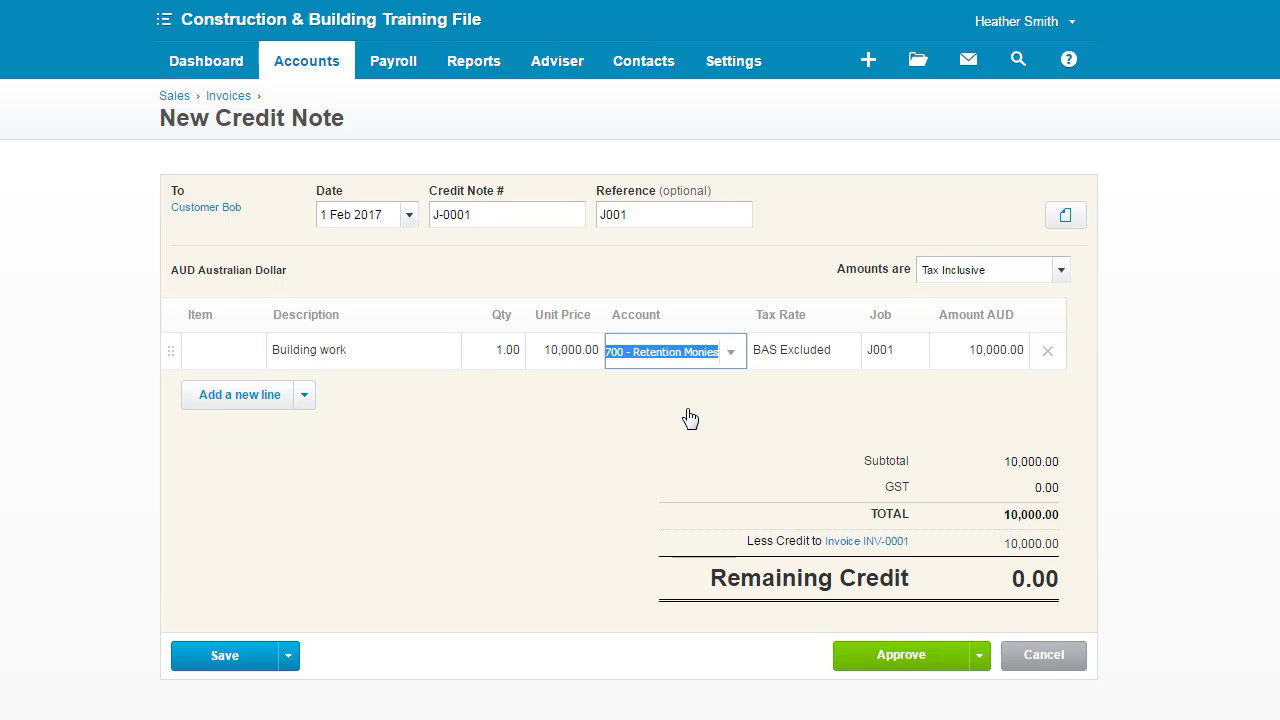
left_click(818, 362)
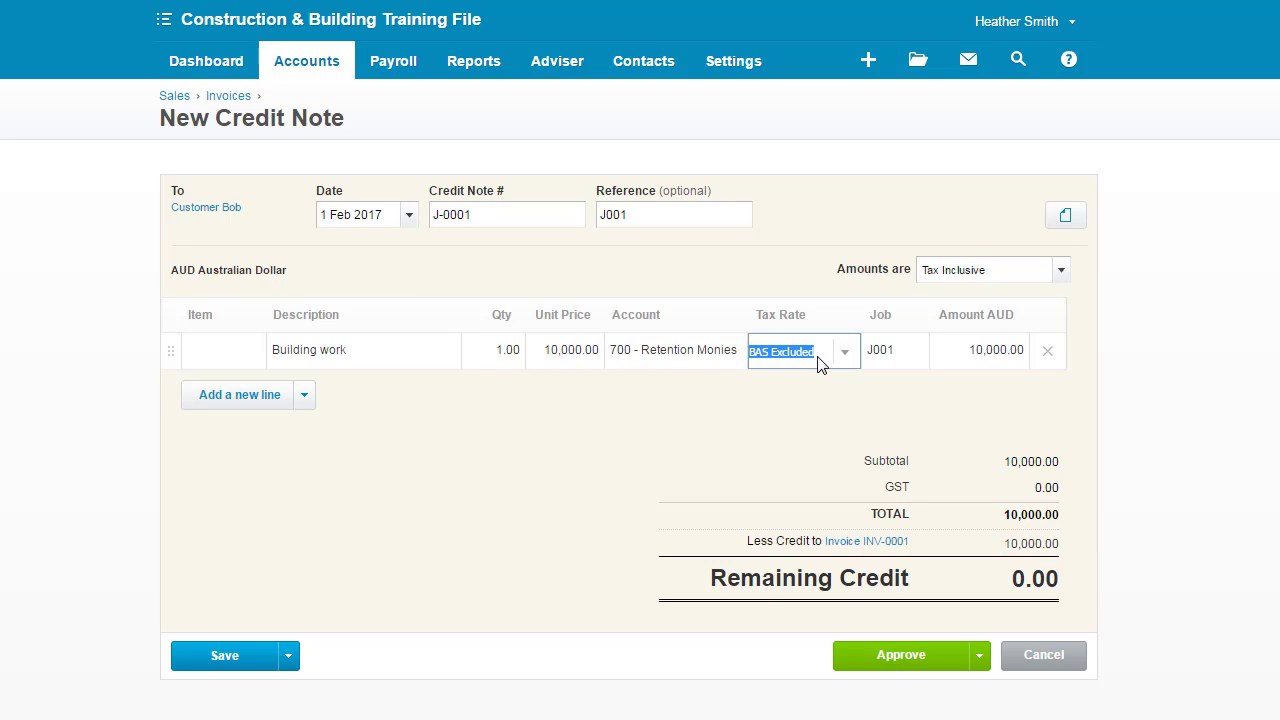
type("gst")
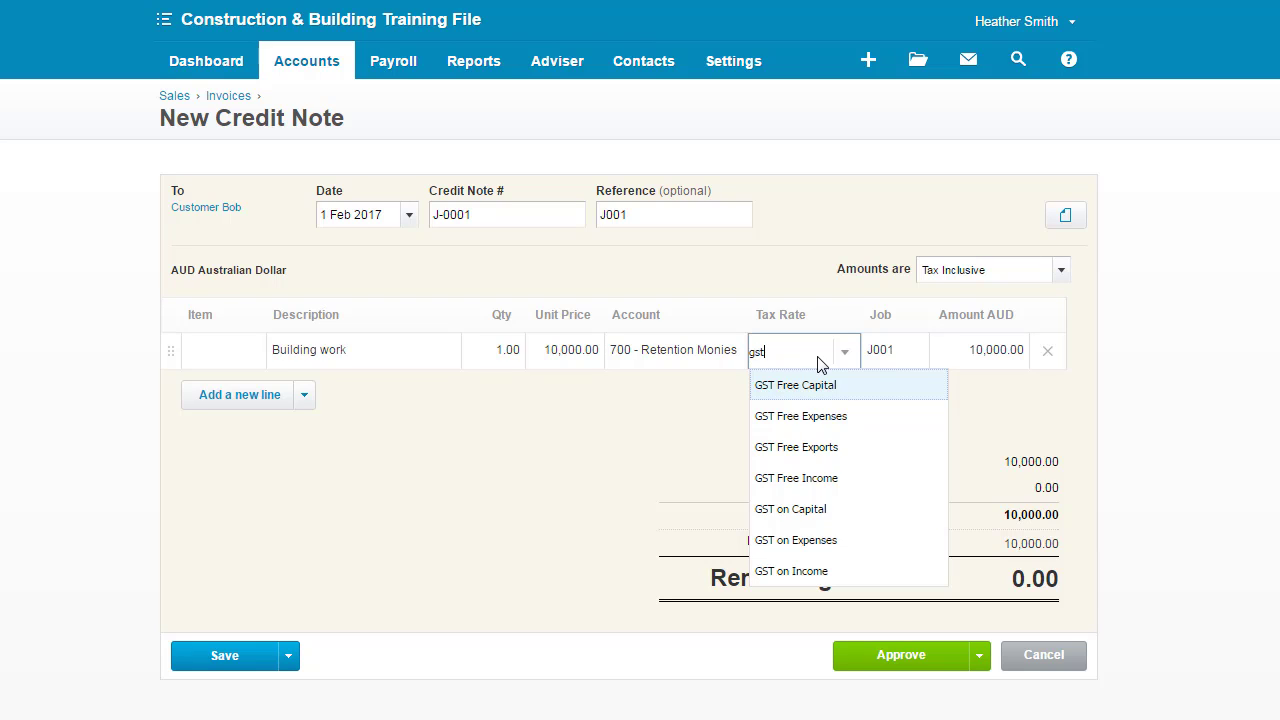
left_click(812, 571)
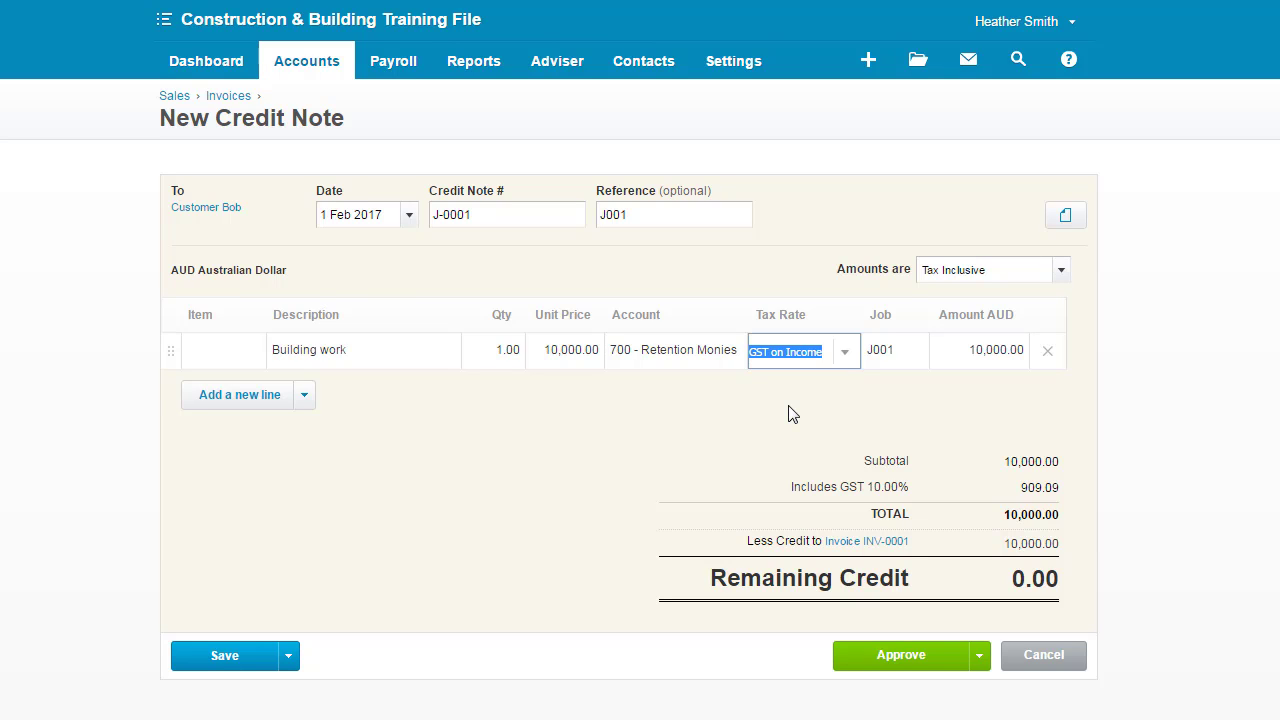
left_click(899, 660)
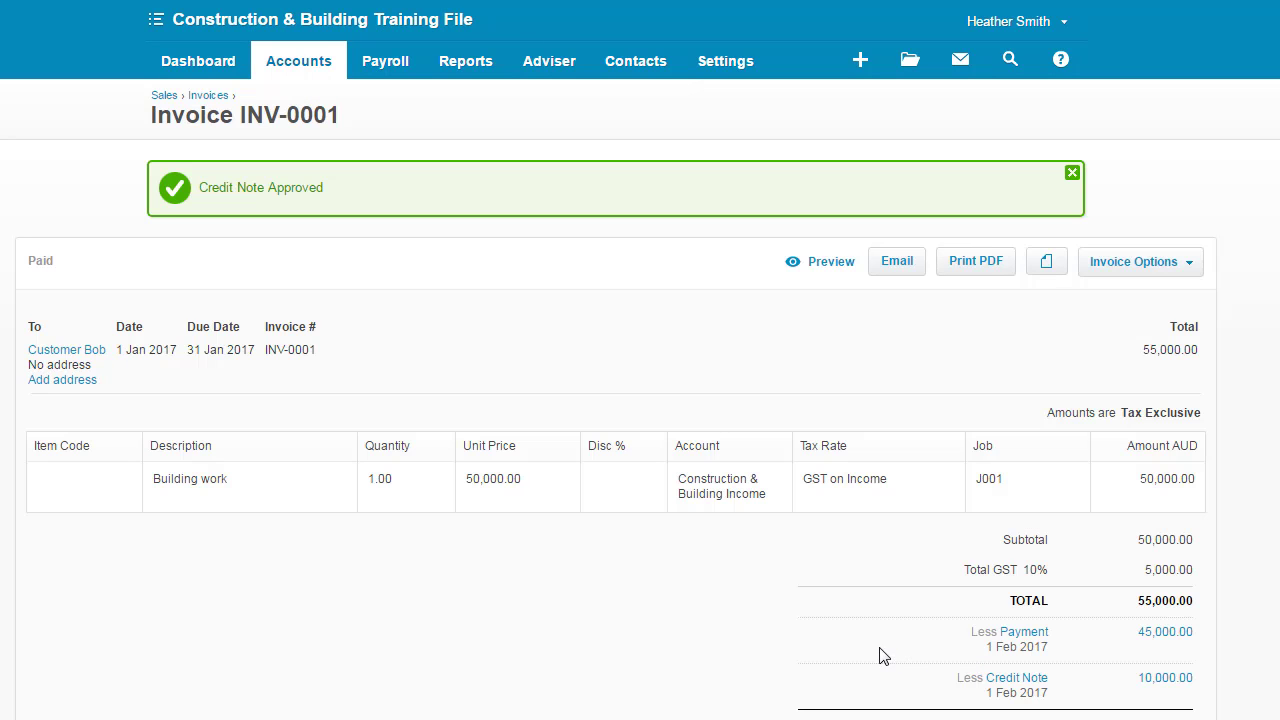
- Examine the credited invoice and its effect on the refreshed Balance Sheet, Profit and Loss and Business Activity Statement up to 31 March 2017
scroll(883, 656, "down", 3)
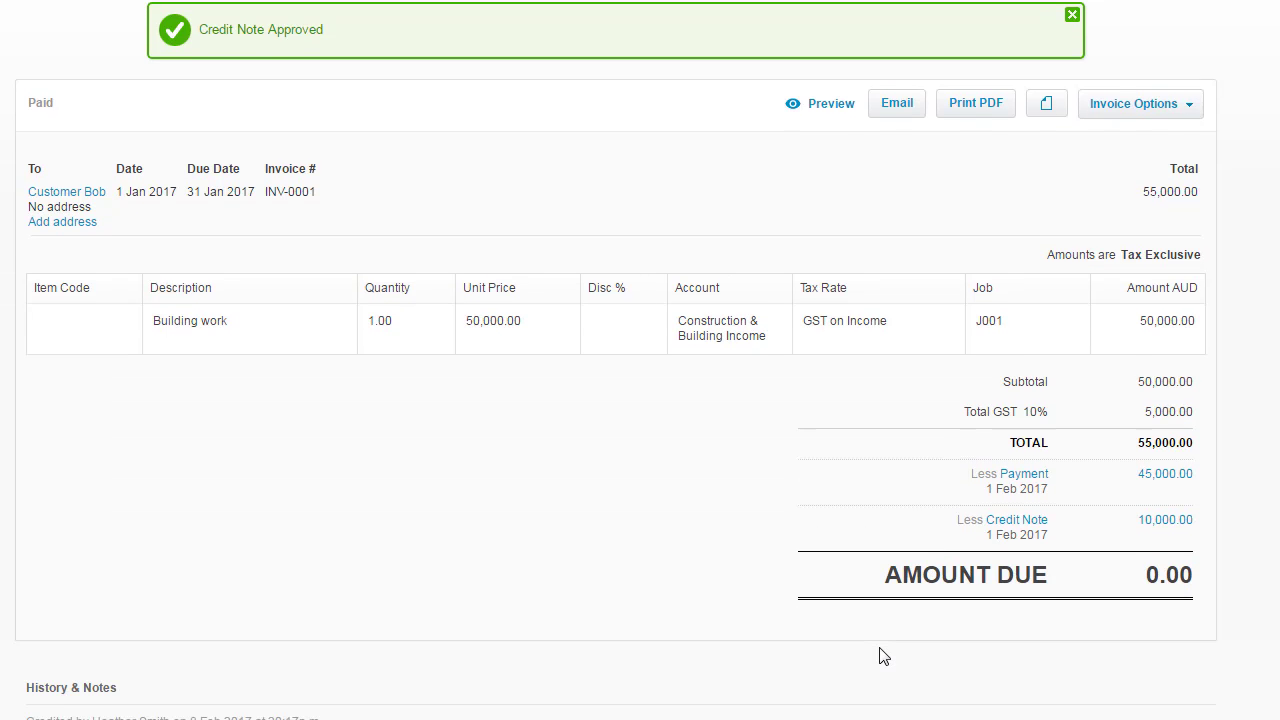
scroll(883, 656, "up", 2)
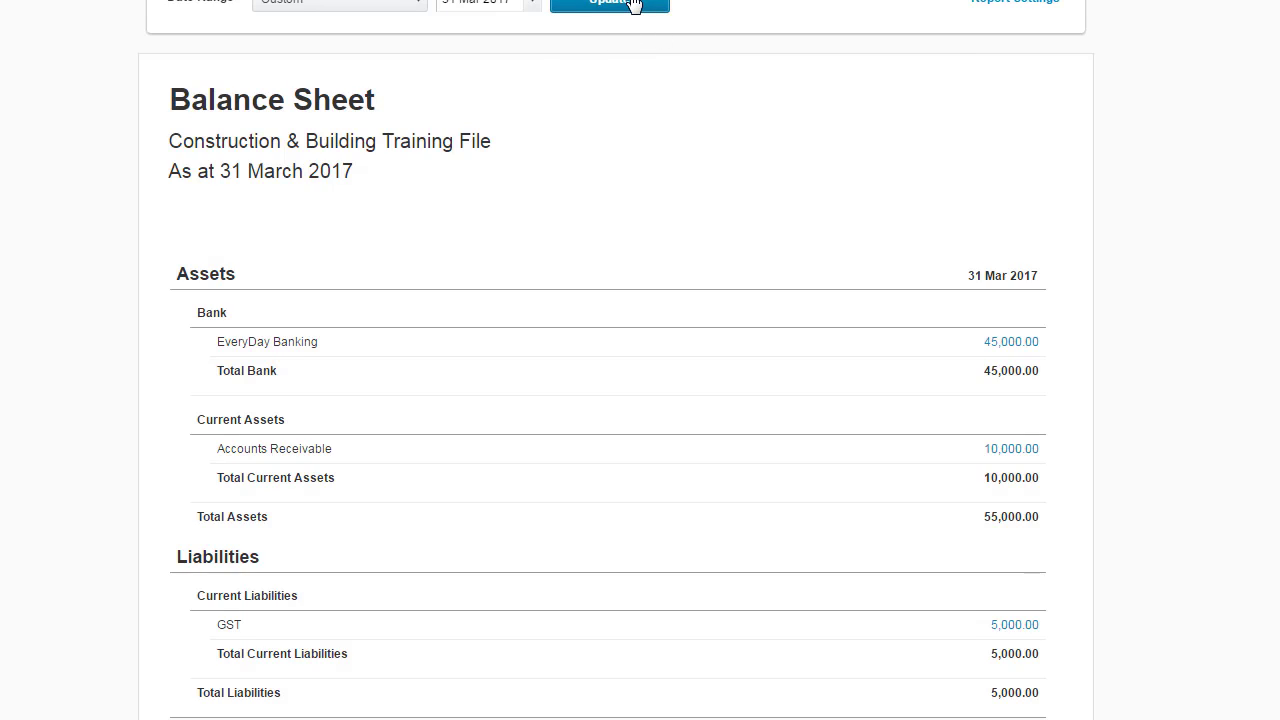
left_click(634, 6)
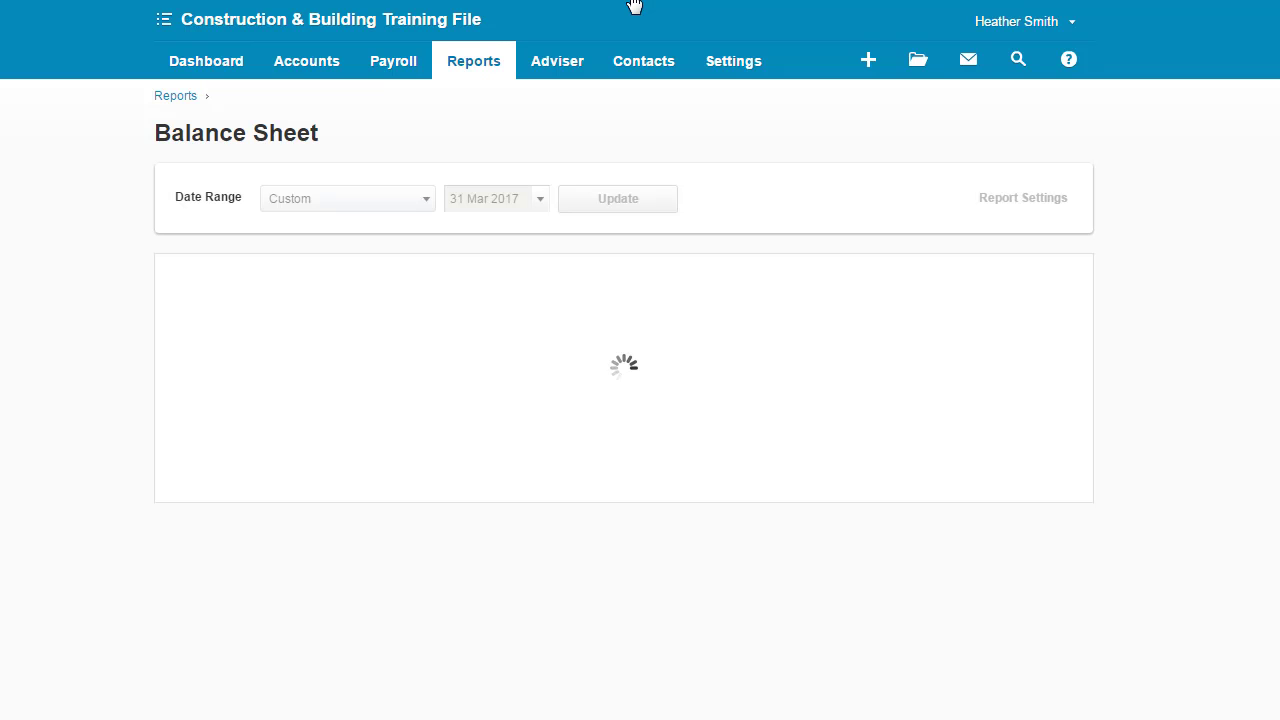
scroll(648, 108, "down", 2)
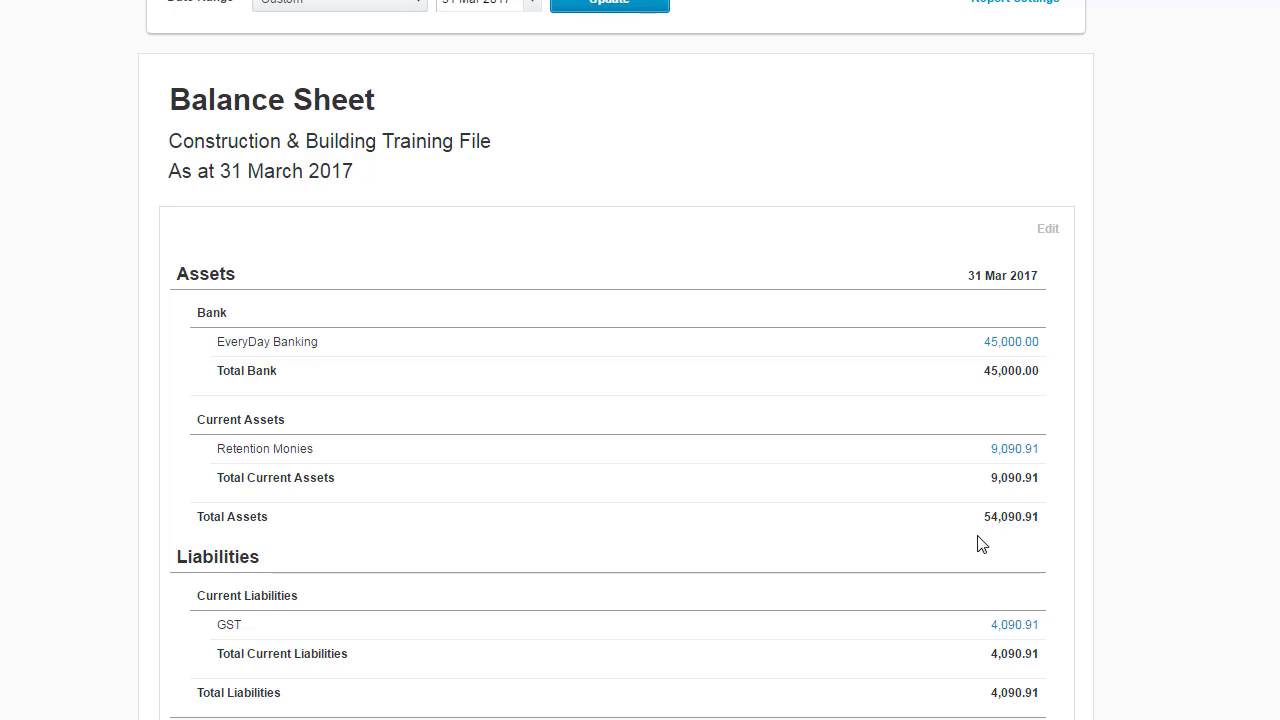
scroll(974, 546, "down", 1)
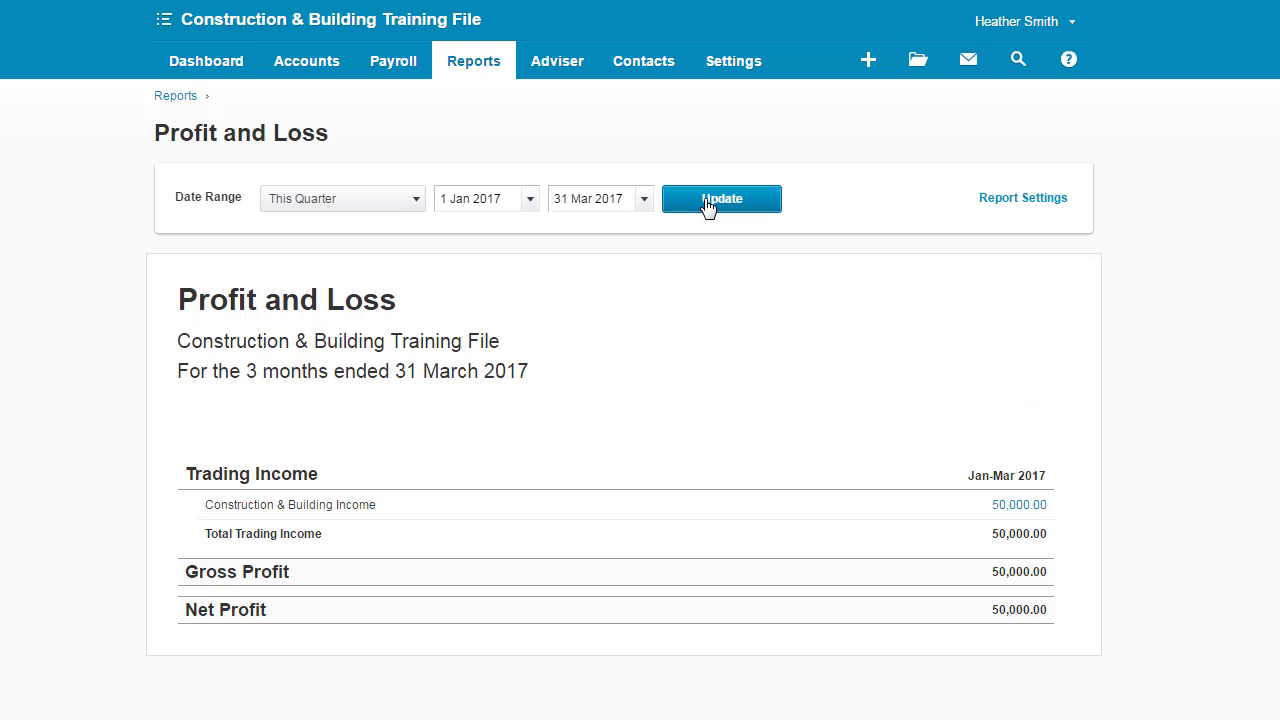
left_click(708, 206)
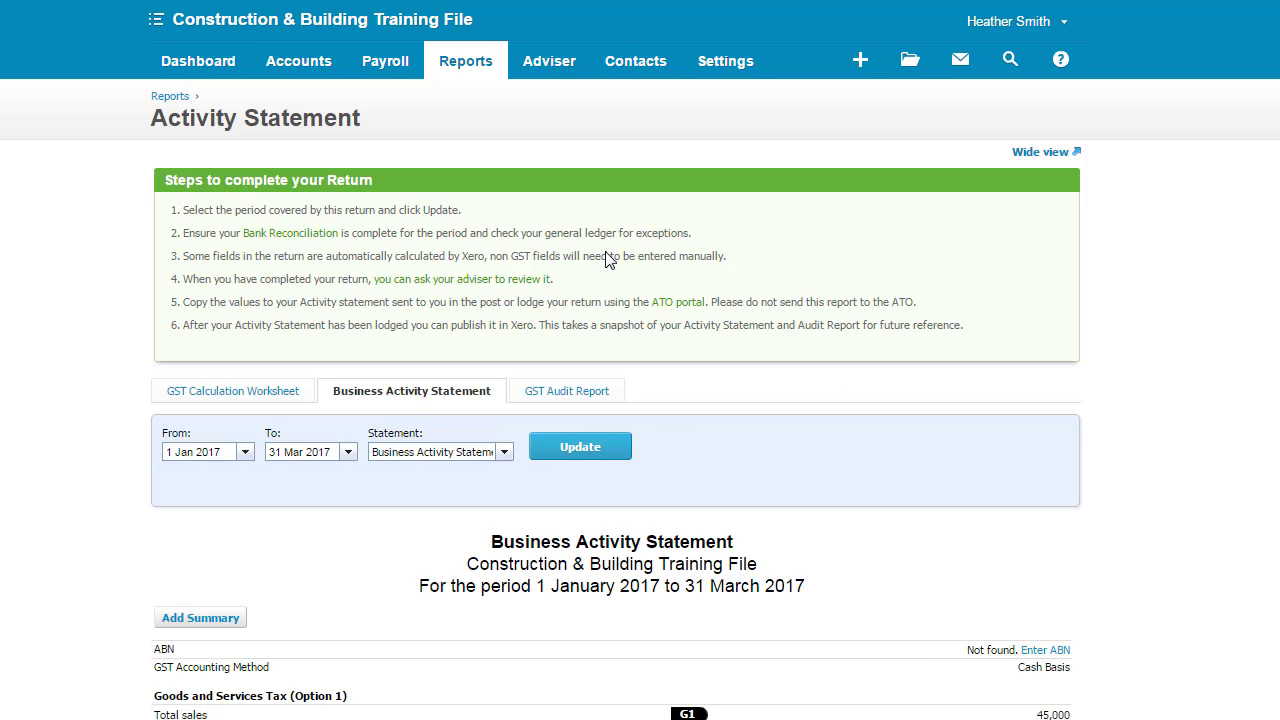
scroll(604, 255, "down", 3)
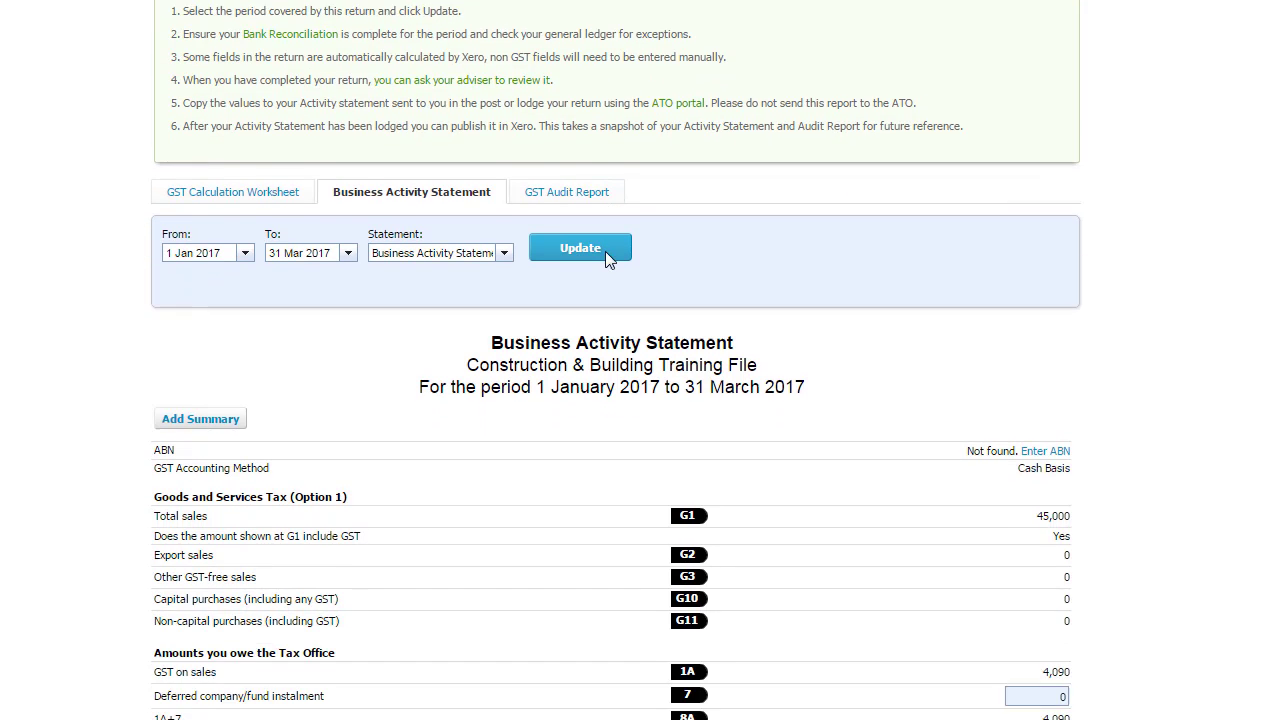
- Review the Business Activity Statement for January to March 2017 and open the Retention Monies account's transactions from the chart of accounts
scroll(606, 258, "down", 1)
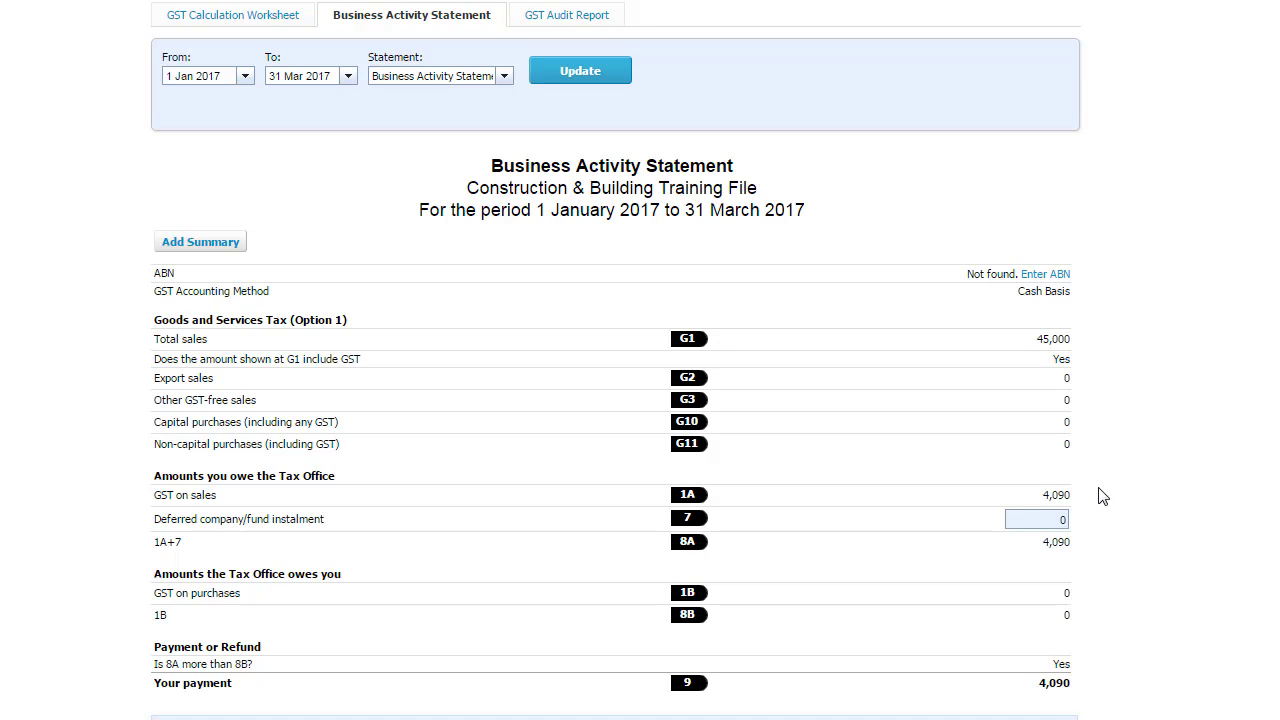
scroll(686, 303, "up", 3)
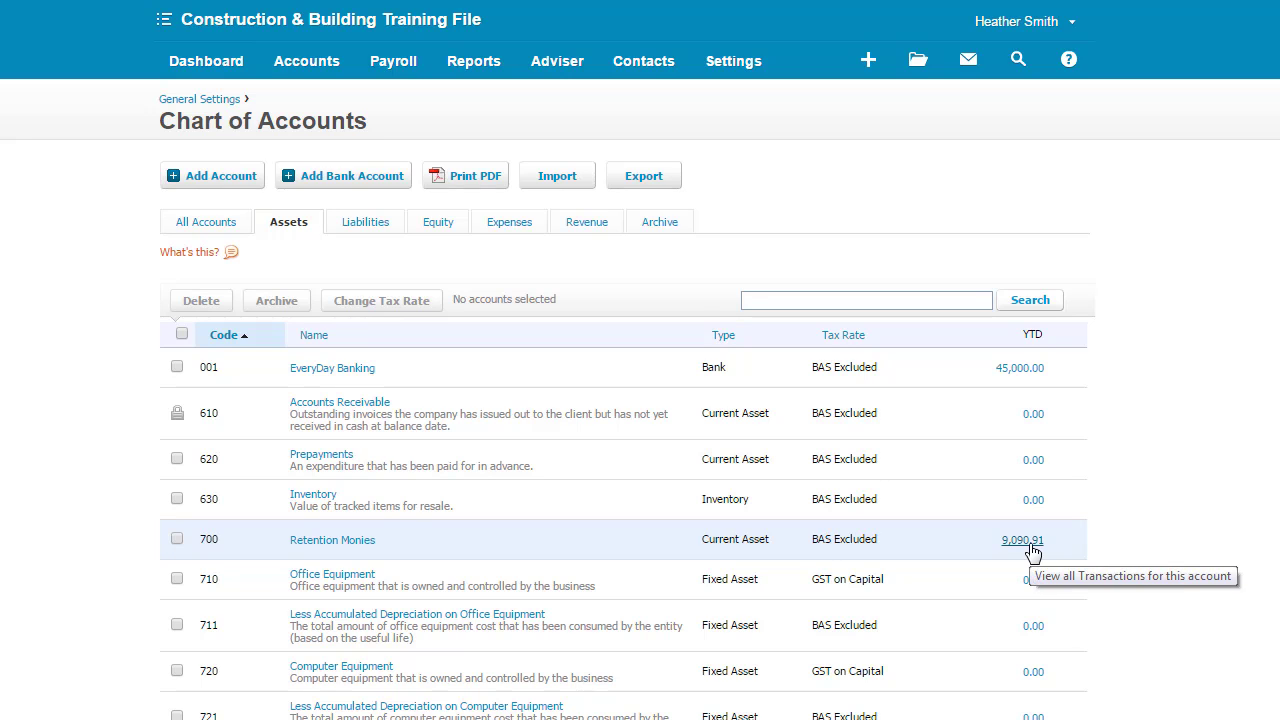
left_click(1024, 548)
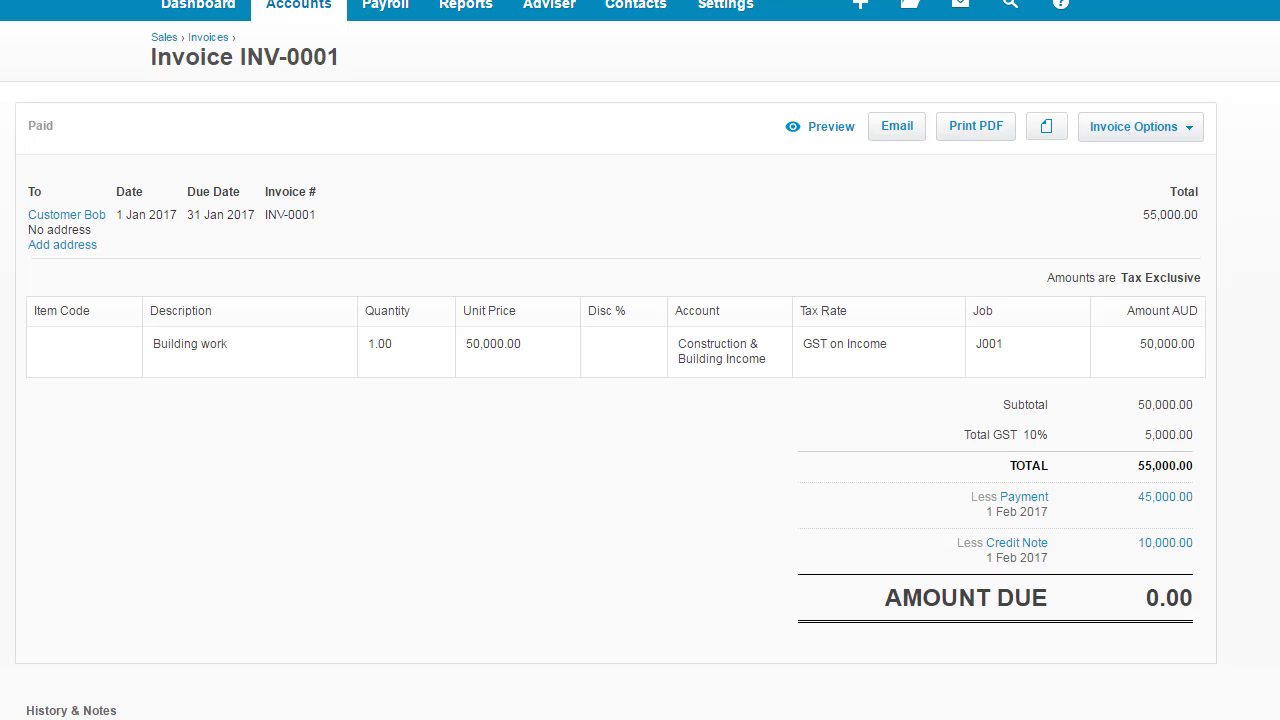
- Start a new sales invoice for the same customer, dated 1 Mar 2017 and due 8 Mar 2017
left_click(860, 8)
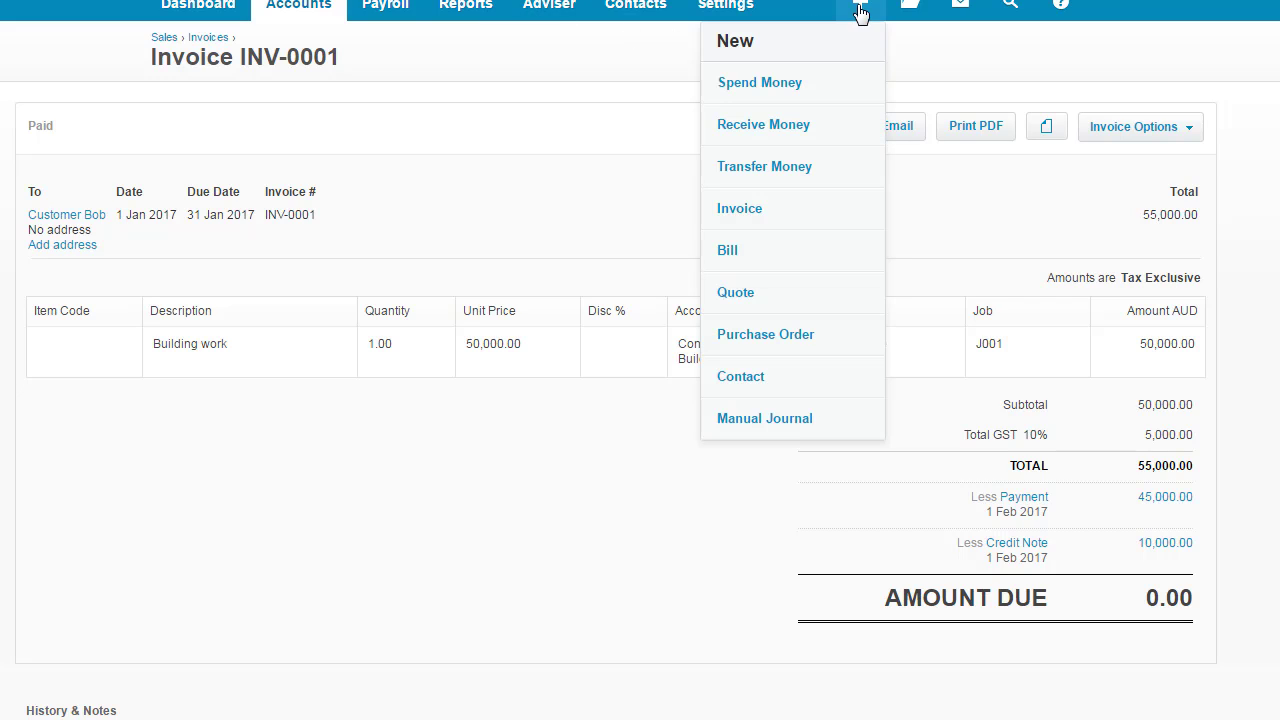
left_click(763, 208)
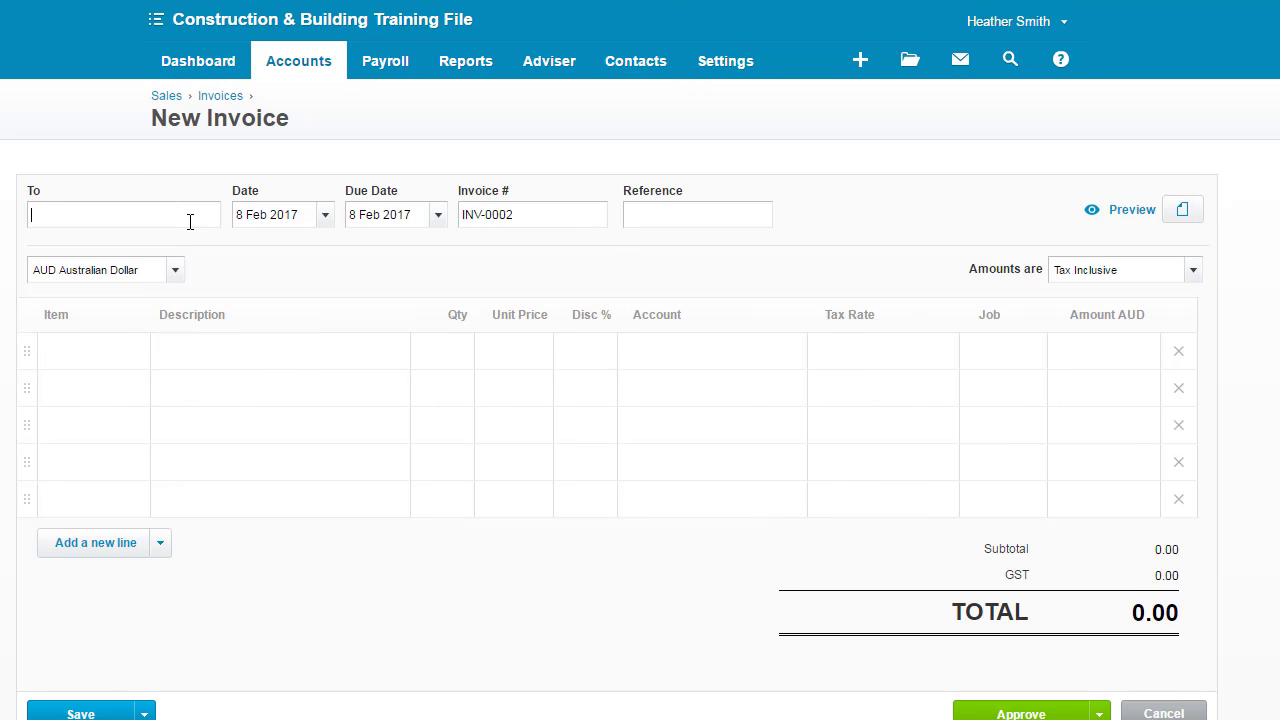
type("cus")
left_click(191, 249)
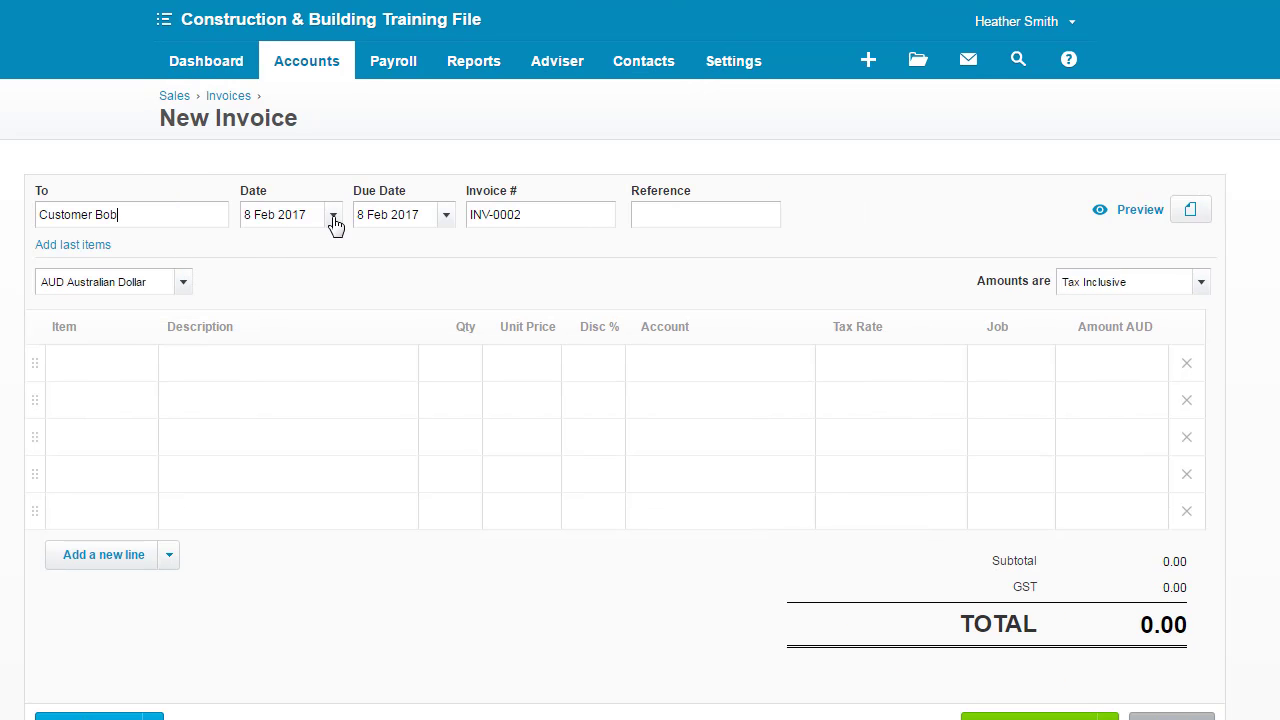
left_click(334, 216)
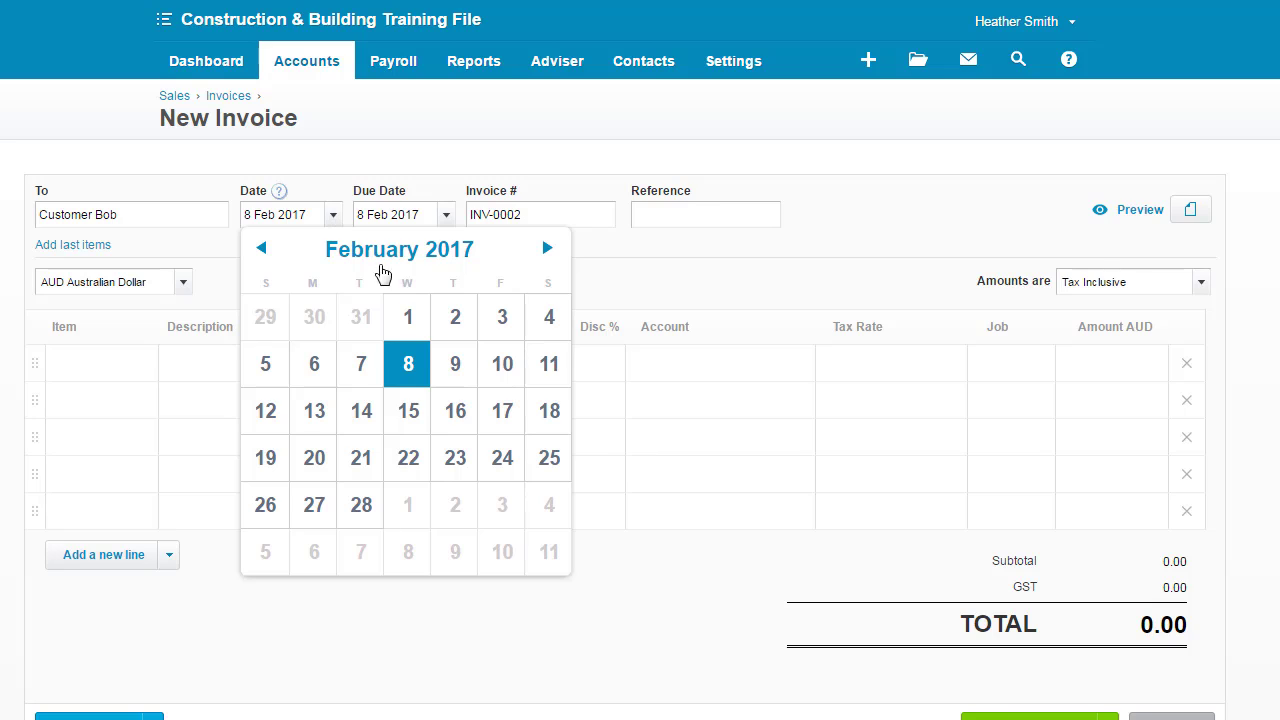
left_click(401, 505)
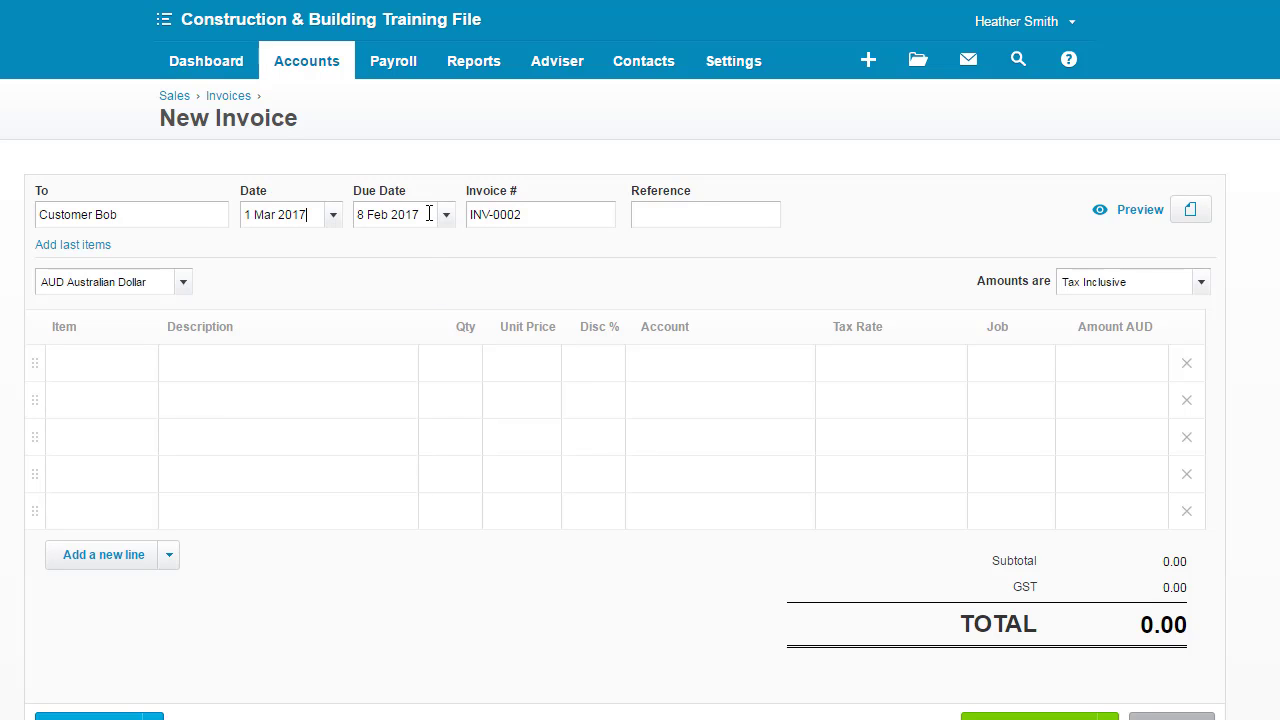
key("Tab")
type("+7")
key("Tab")
- Enter an invoice line described as "retention monies" with a unit price of 10,000
left_click(209, 371)
type("retention monies")
key("Tab")
key("Tab")
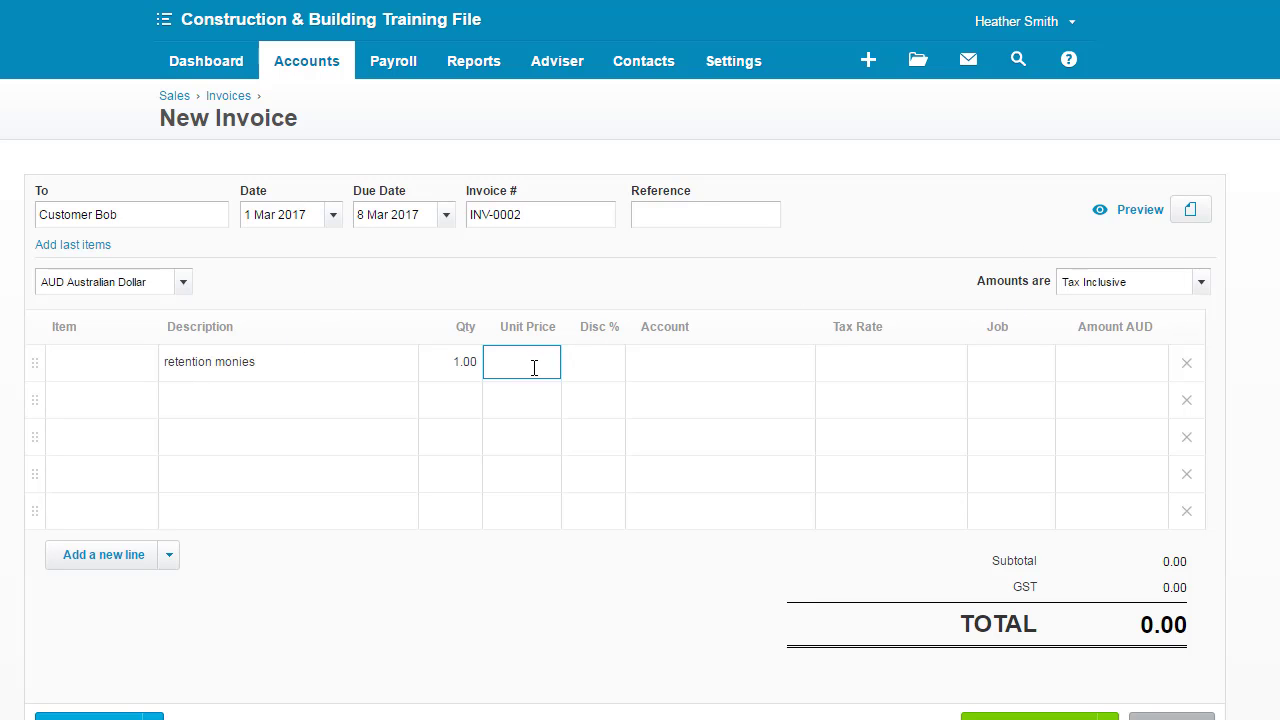
type("10,000")
key("Tab")
- Code the retention line to 700 - Retention Monies with GST on Income and job J001, and approve the invoice
key("Tab")
type("rete")
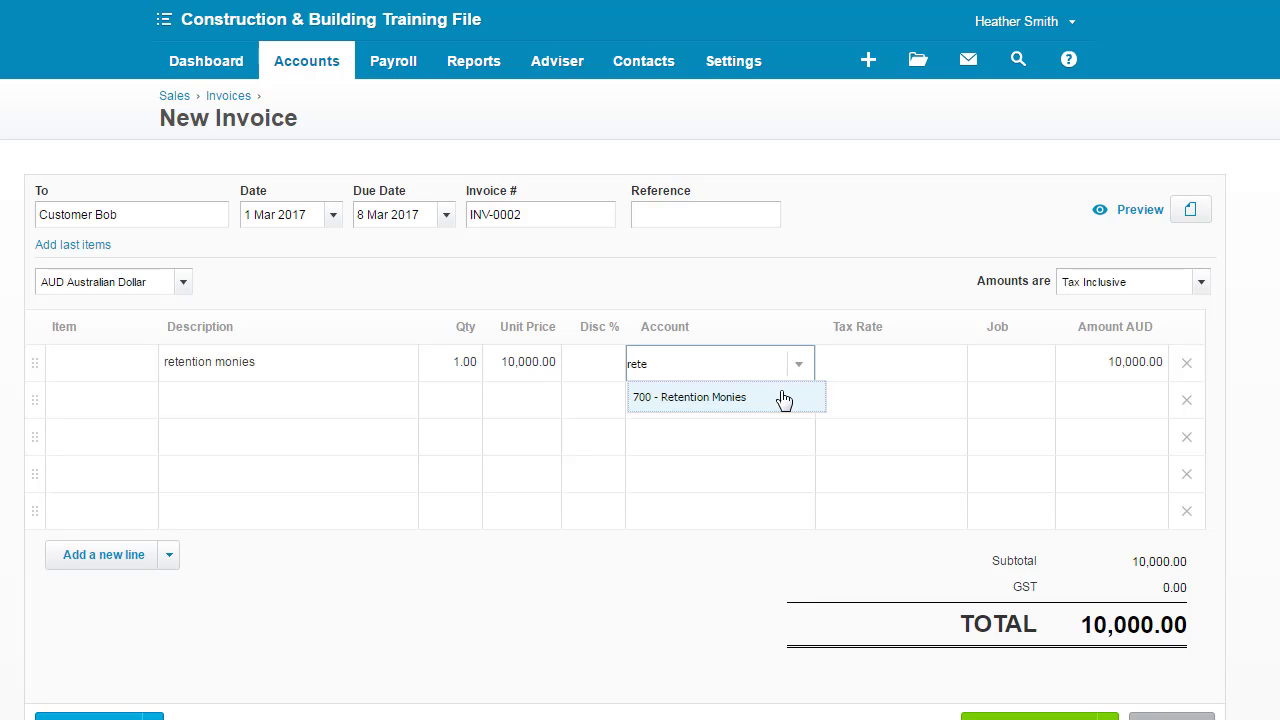
left_click(772, 404)
left_click(903, 363)
type("gst")
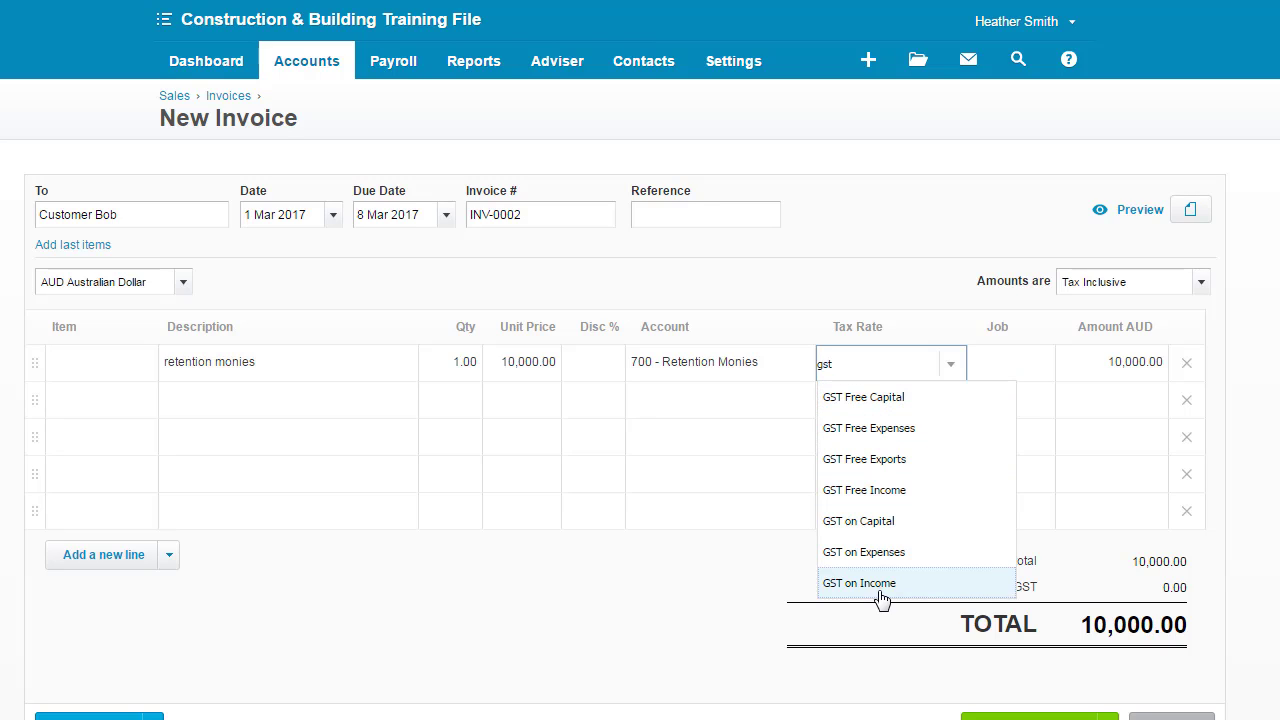
left_click(878, 585)
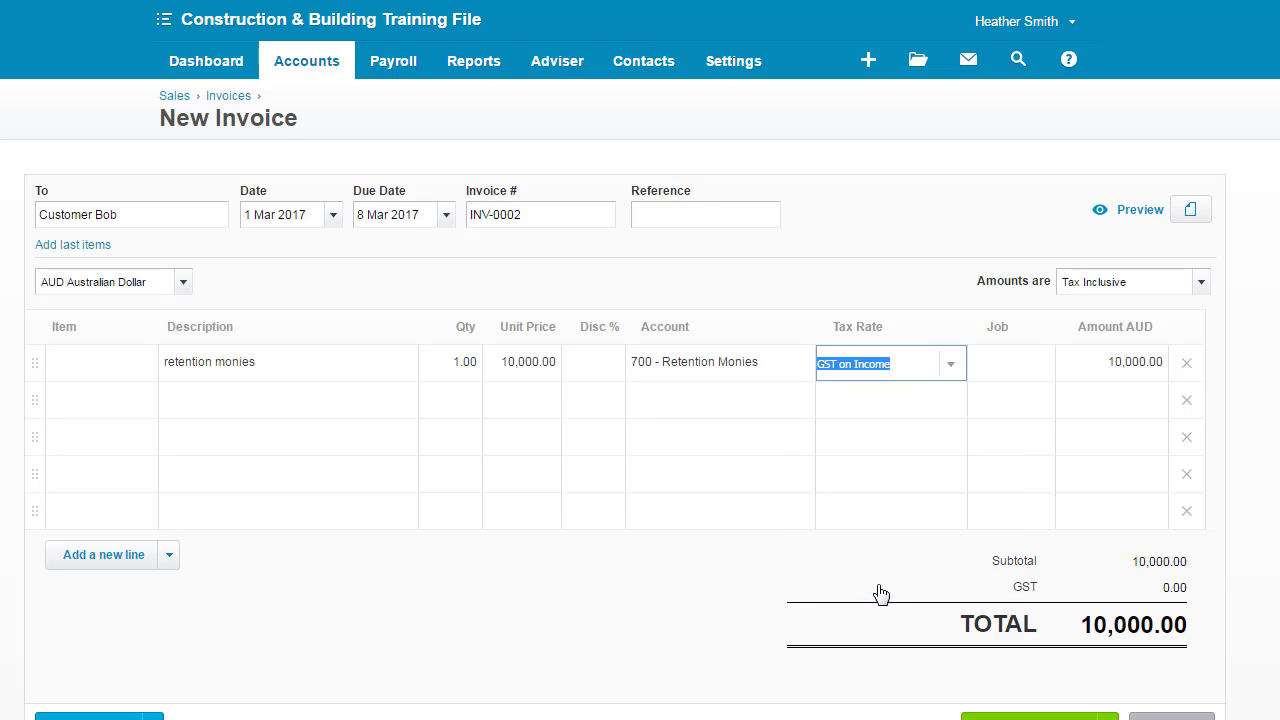
left_click(1007, 374)
type("J")
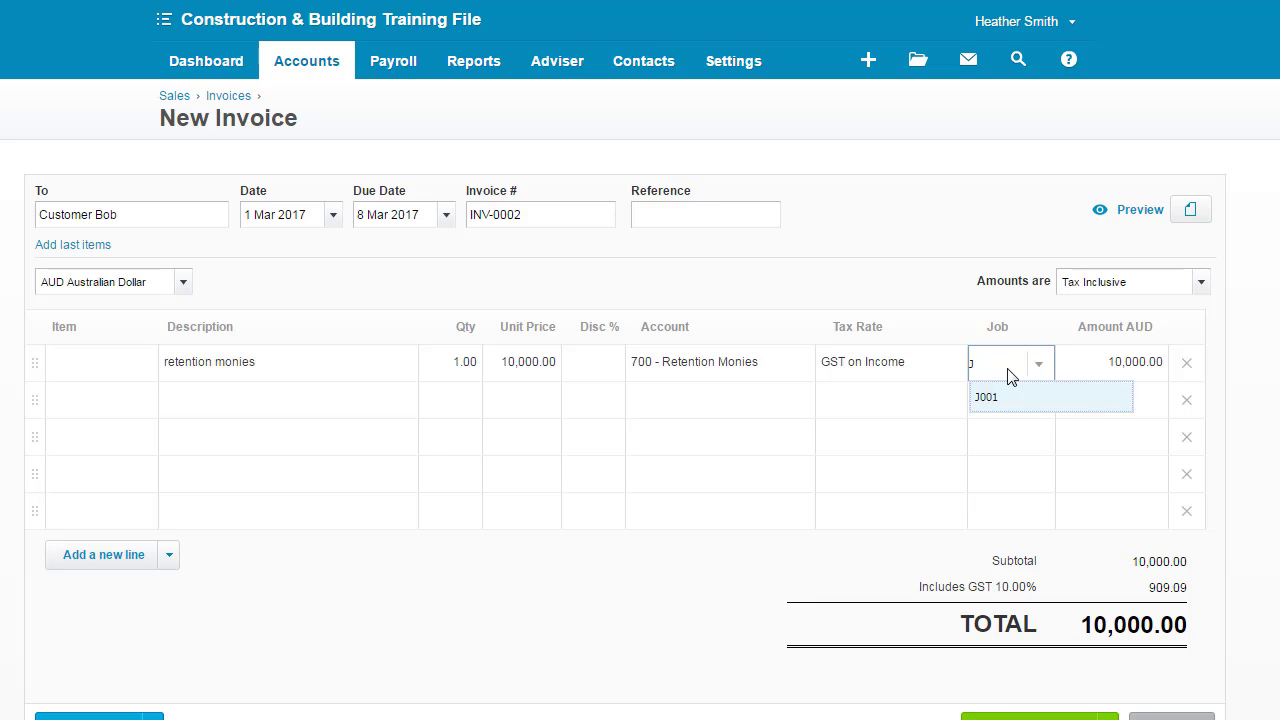
left_click(1015, 398)
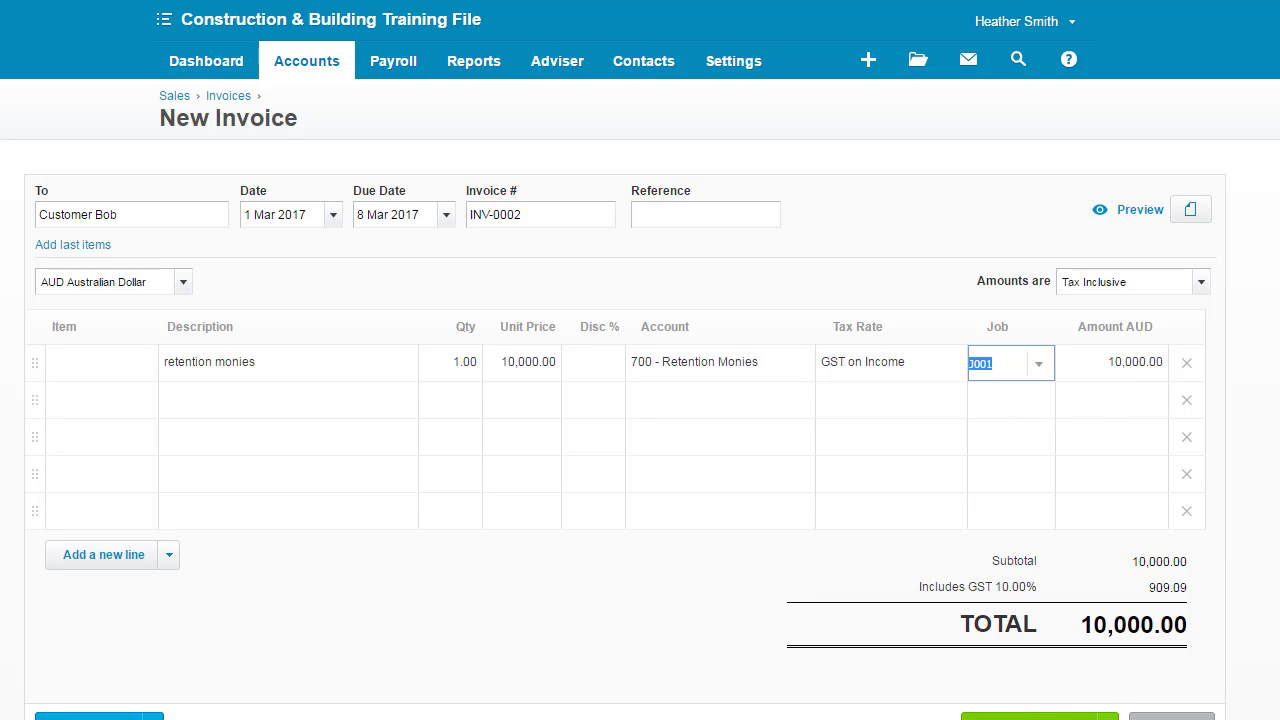
scroll(1043, 694, "down", 1)
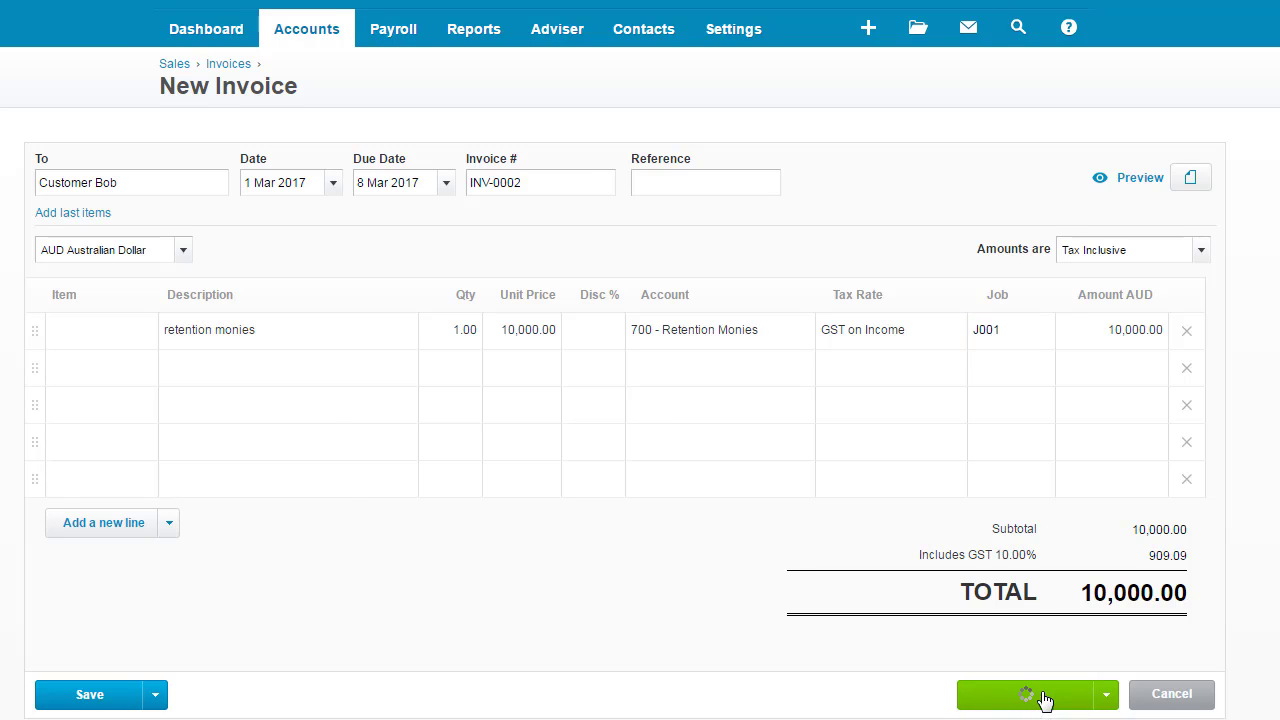
left_click(1047, 696)
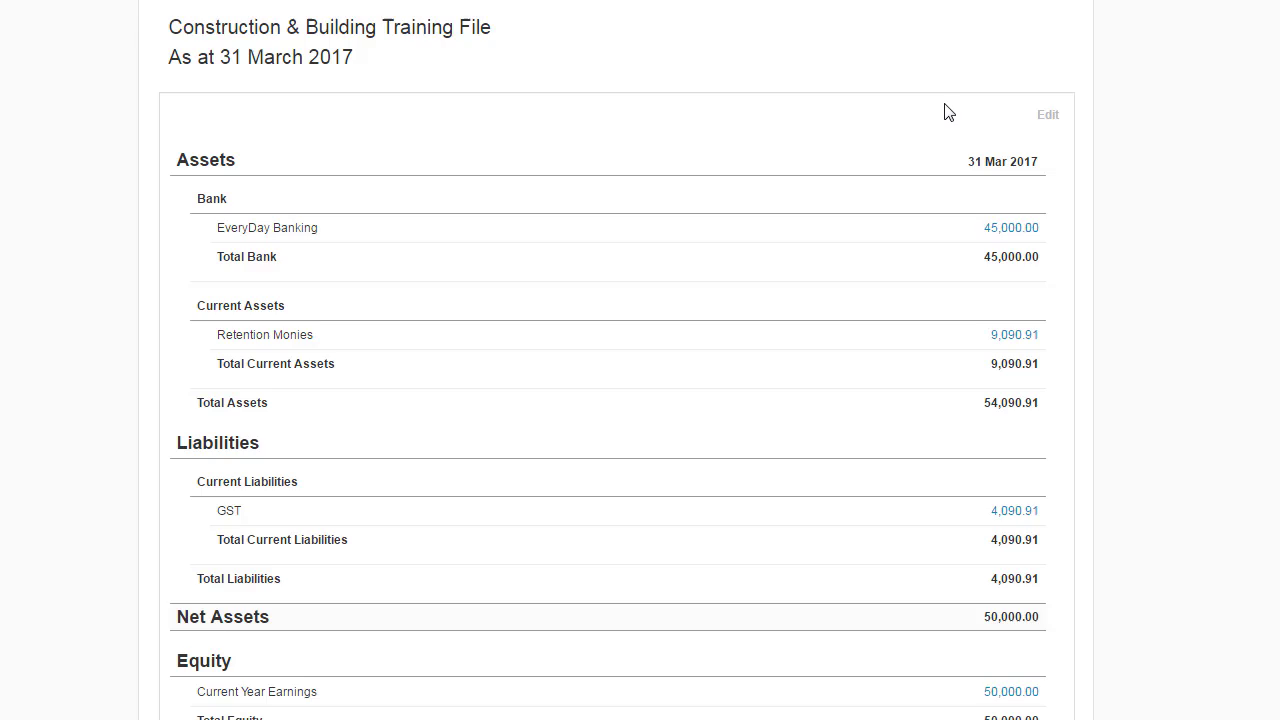
- Check the retention invoice's effect on the refreshed Balance Sheet, Profit and Loss and Business Activity Statement up to 31 March 2017
scroll(946, 108, "up", 2)
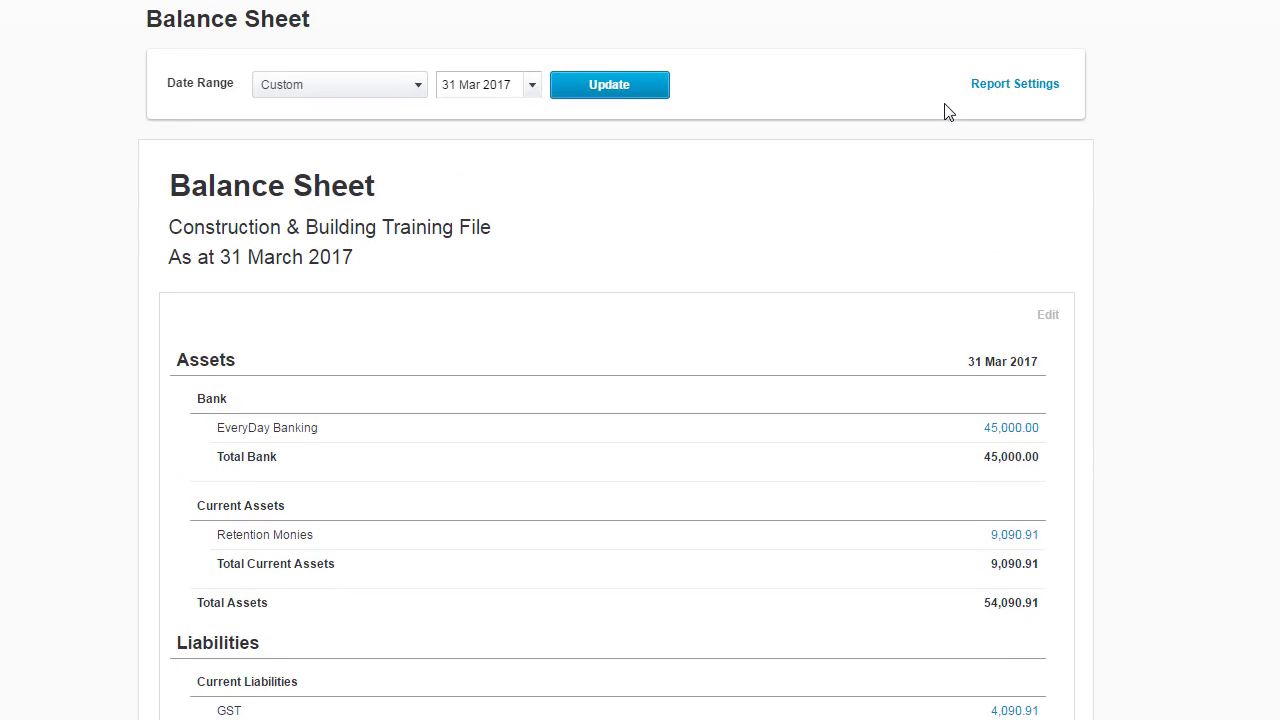
left_click(624, 85)
scroll(257, 309, "down", 2)
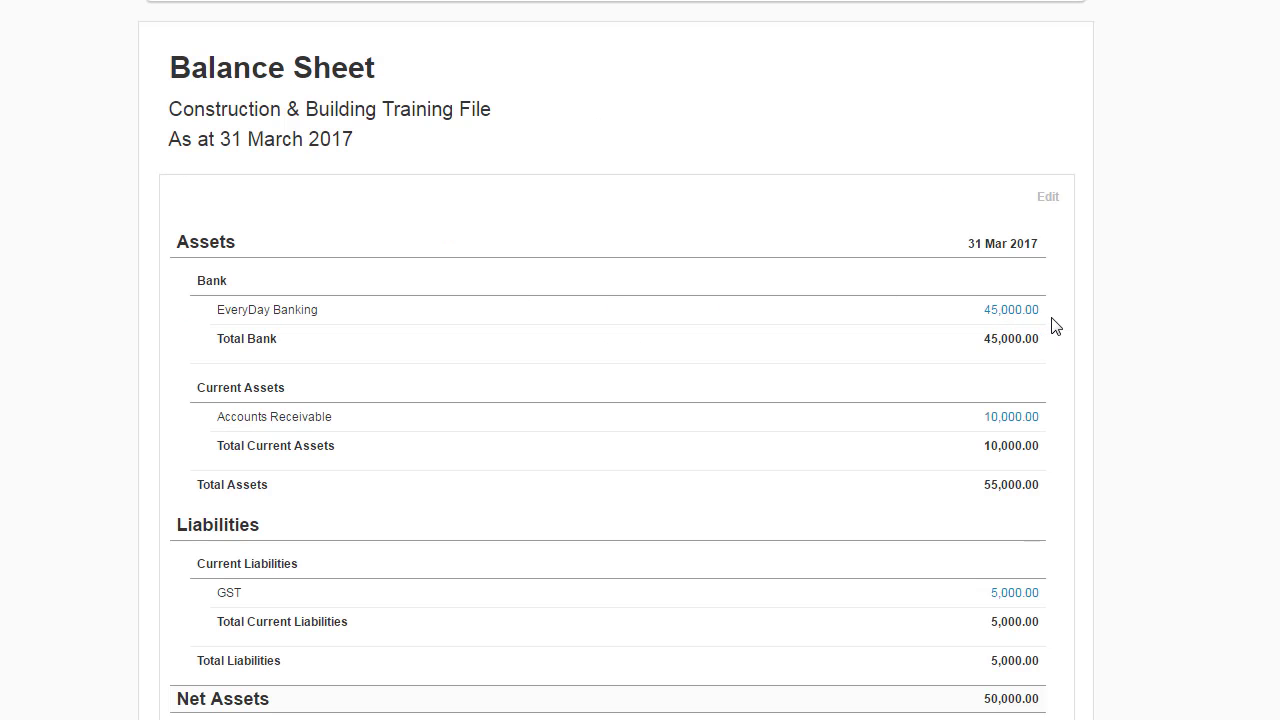
scroll(1053, 324, "down", 1)
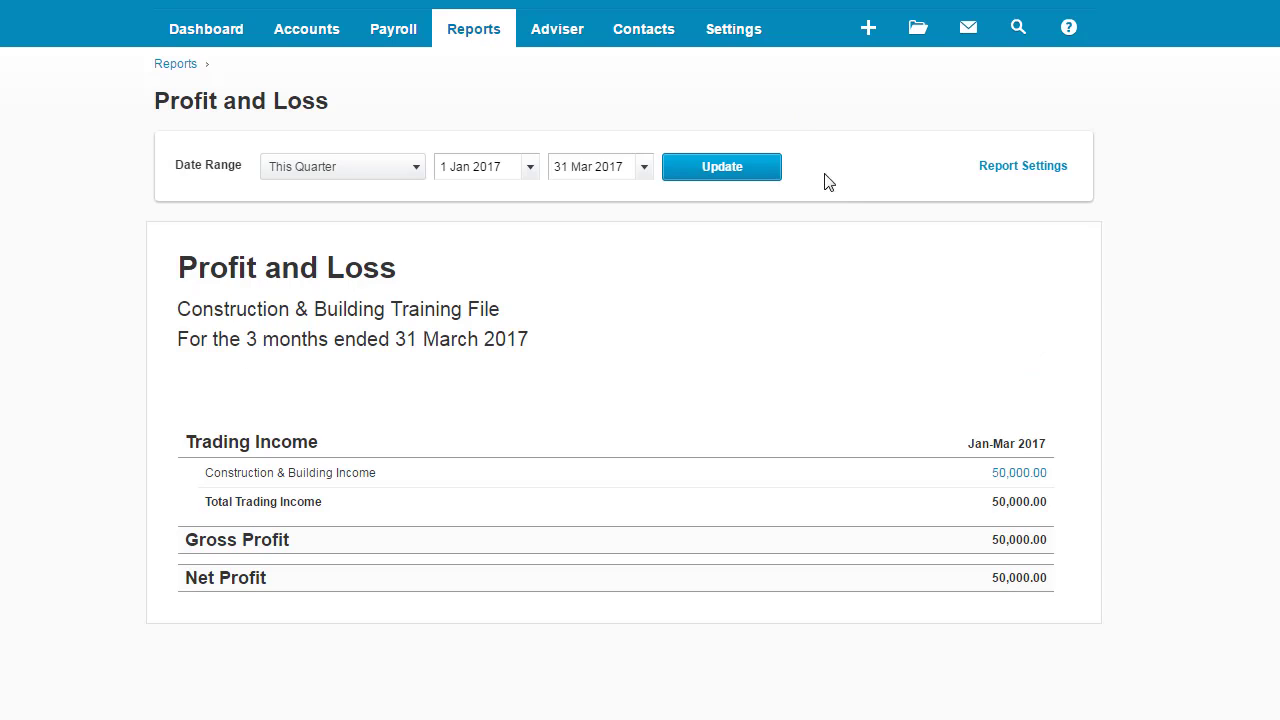
left_click(737, 172)
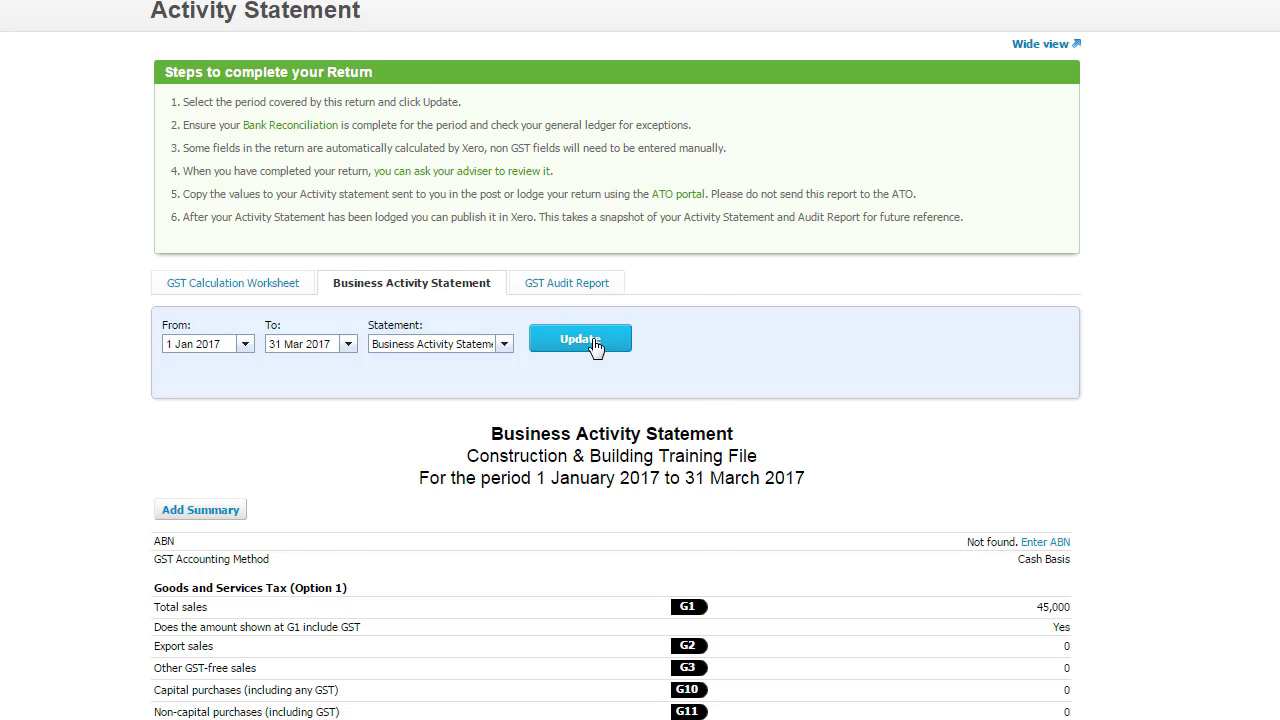
scroll(1006, 440, "down", 3)
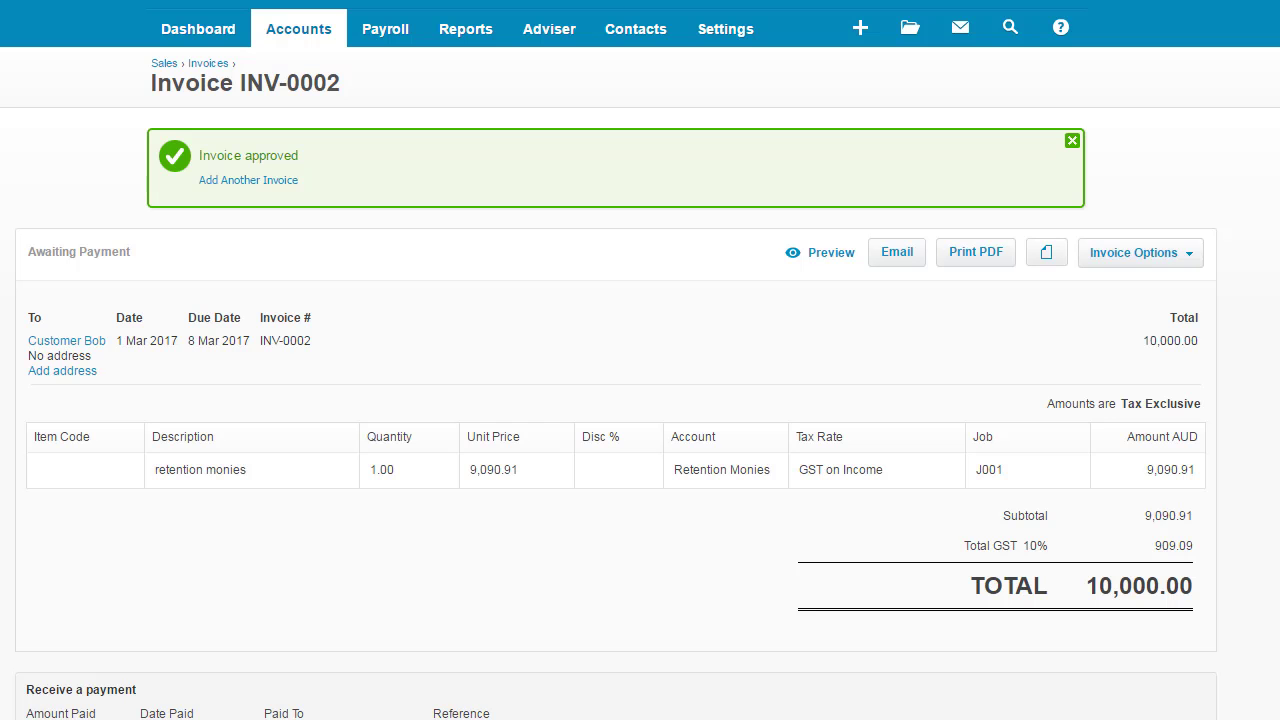
- Record a full payment of 10,000.00 on the retention invoice, dated 31 Mar 2017 and paid to 001 - EveryDay Banking
scroll(671, 277, "down", 3)
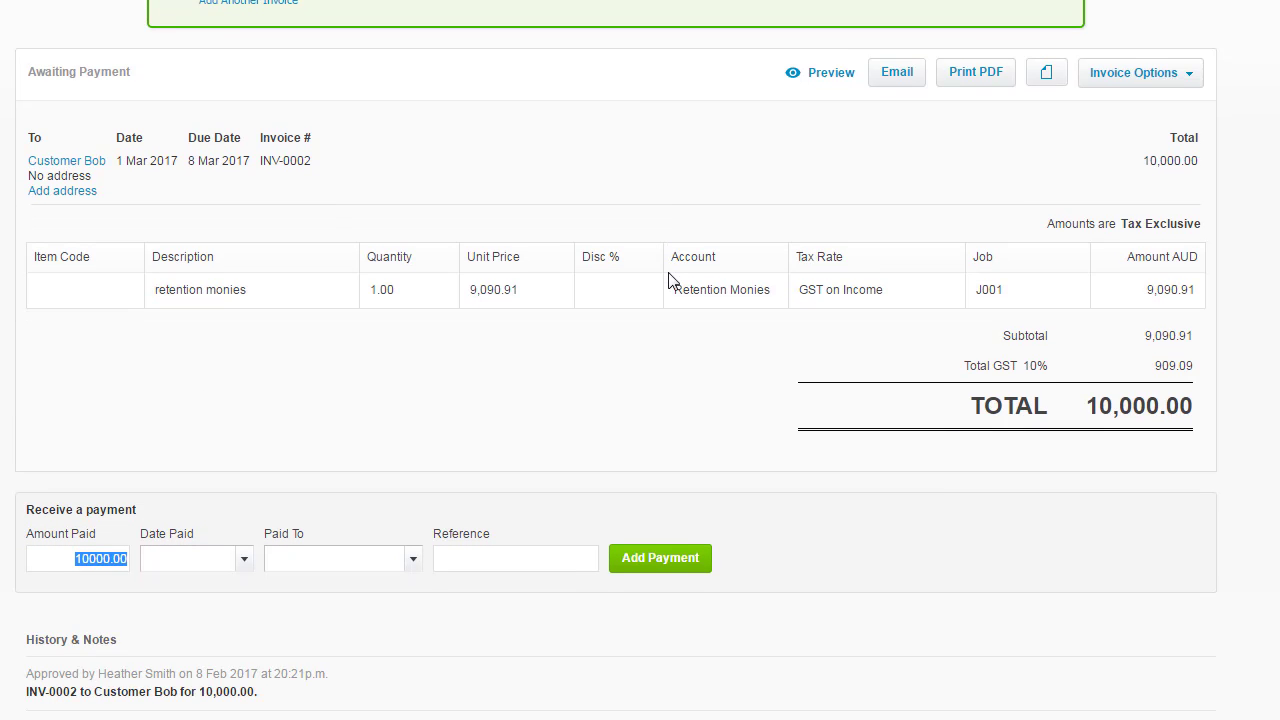
scroll(671, 280, "up", 2)
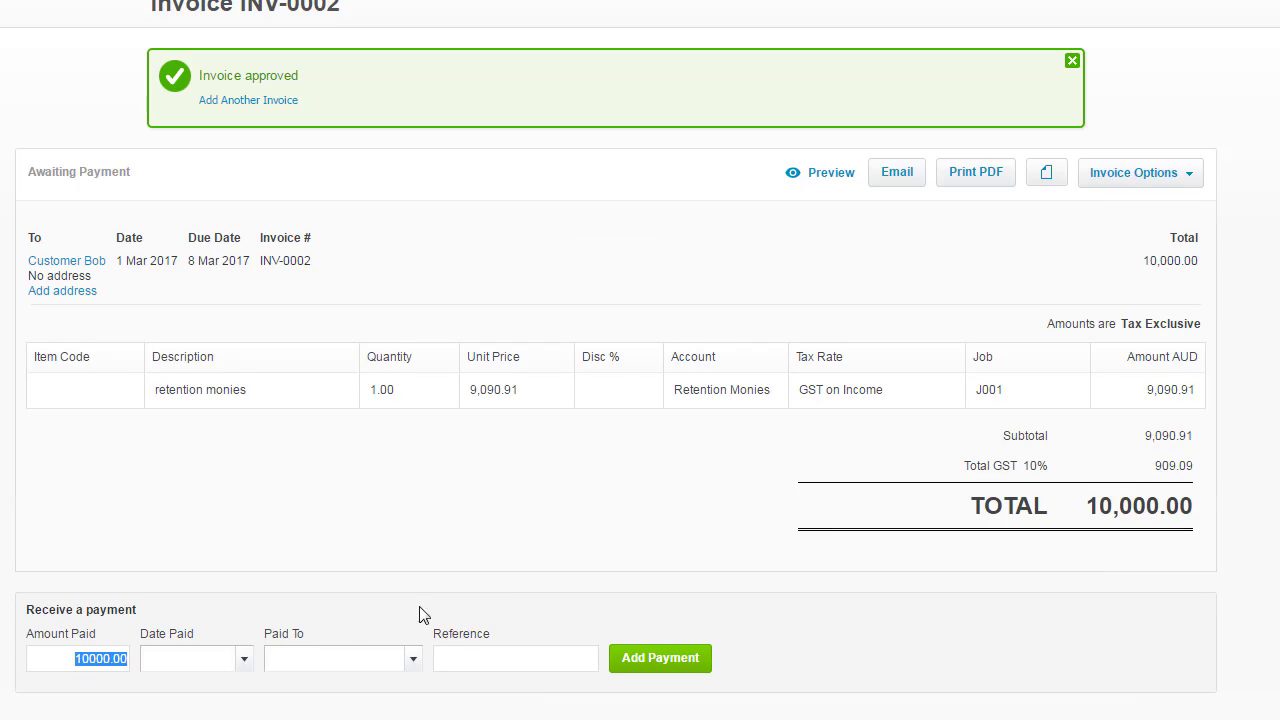
left_click(244, 664)
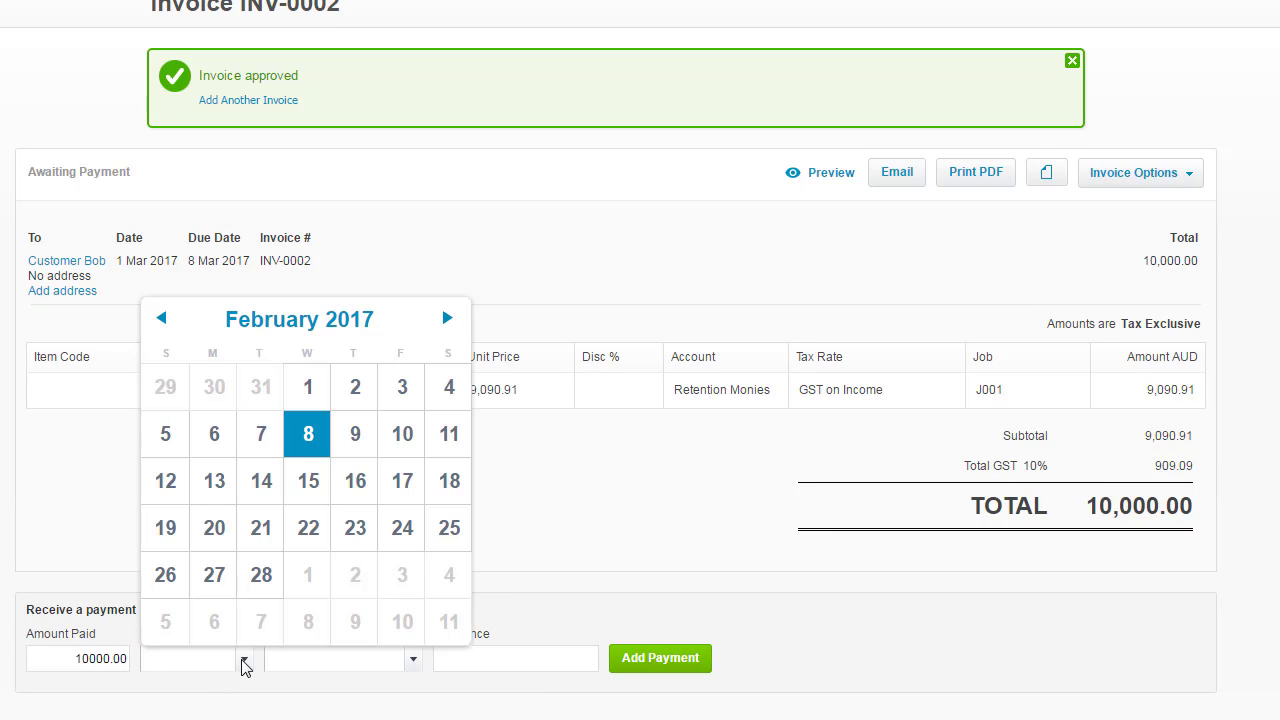
left_click(447, 318)
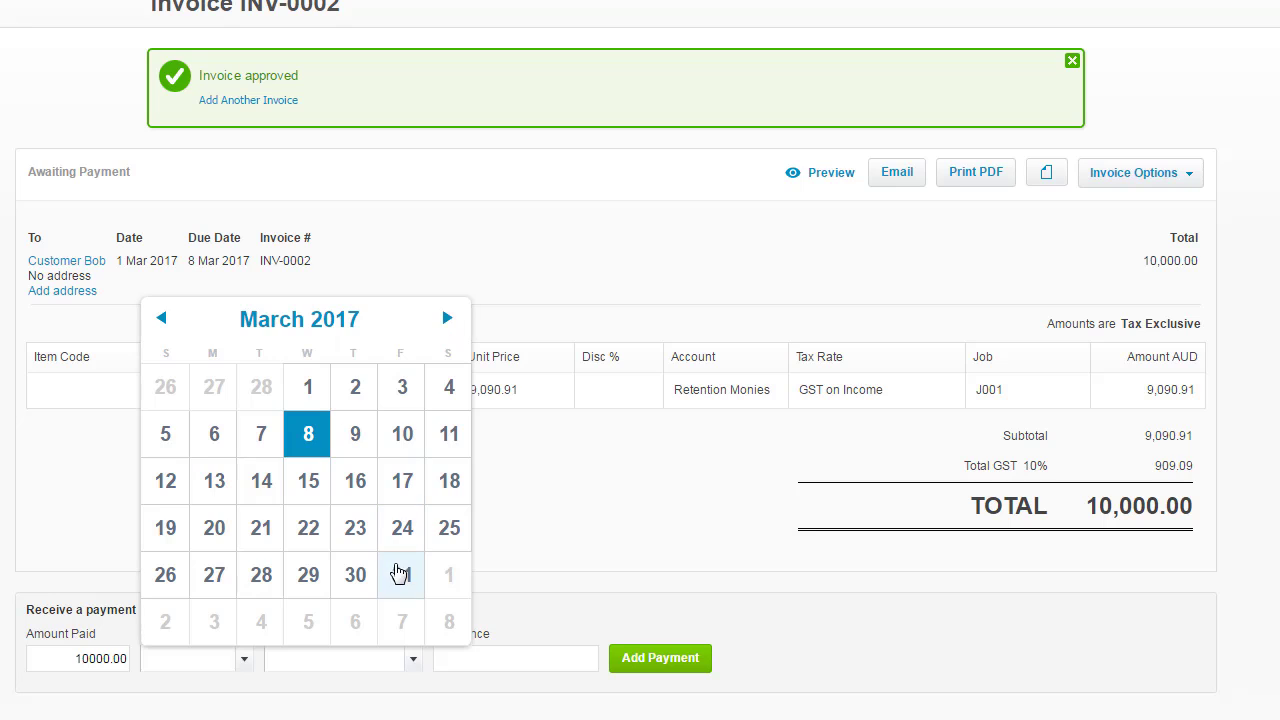
left_click(400, 574)
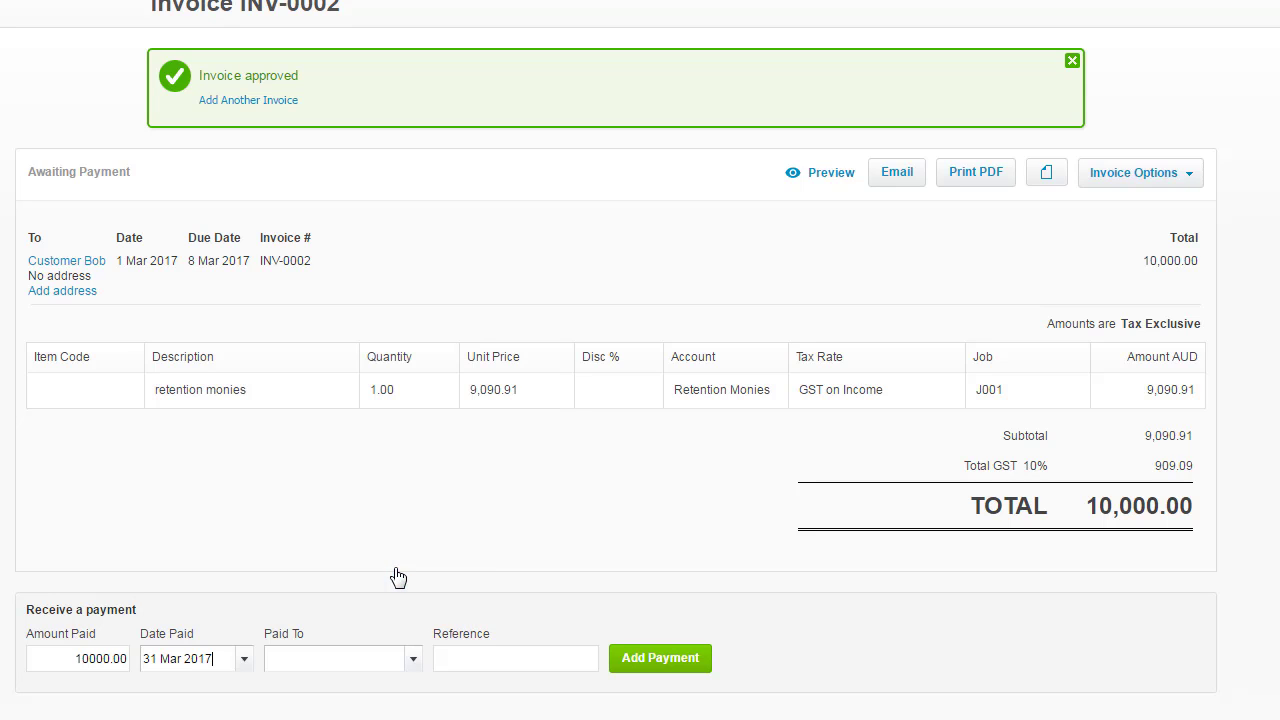
left_click(398, 658)
left_click(430, 705)
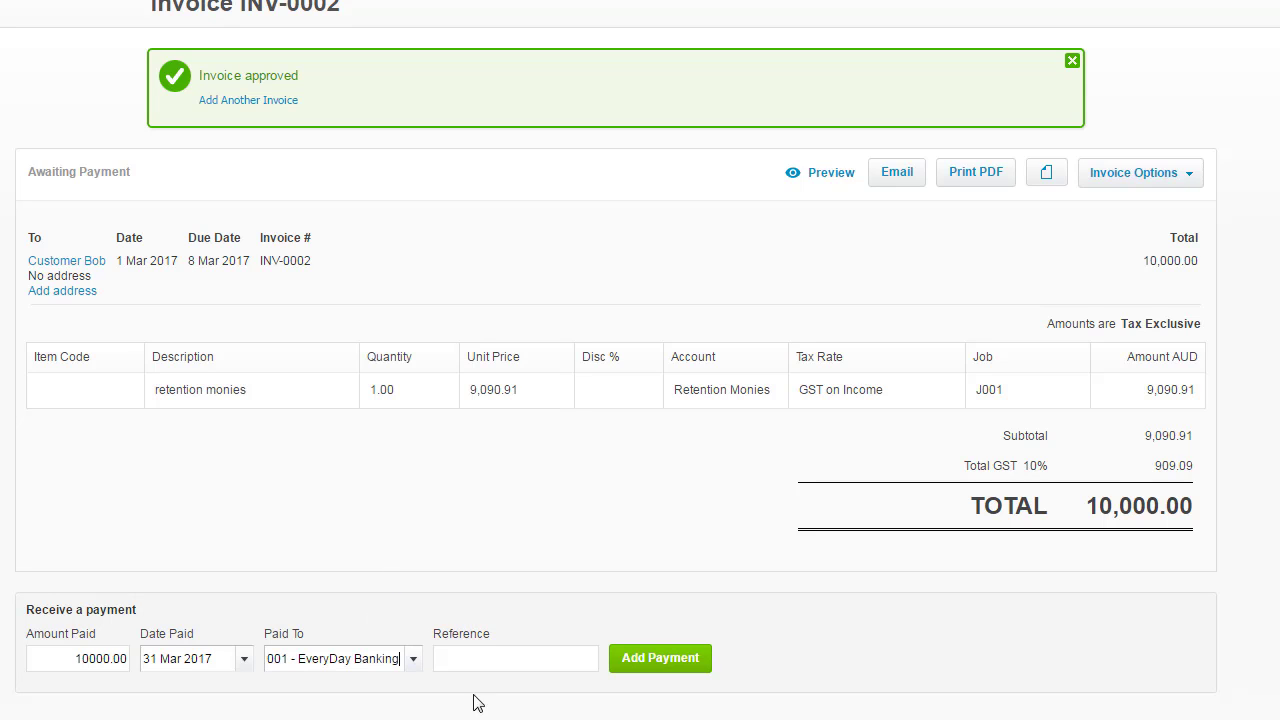
left_click(657, 666)
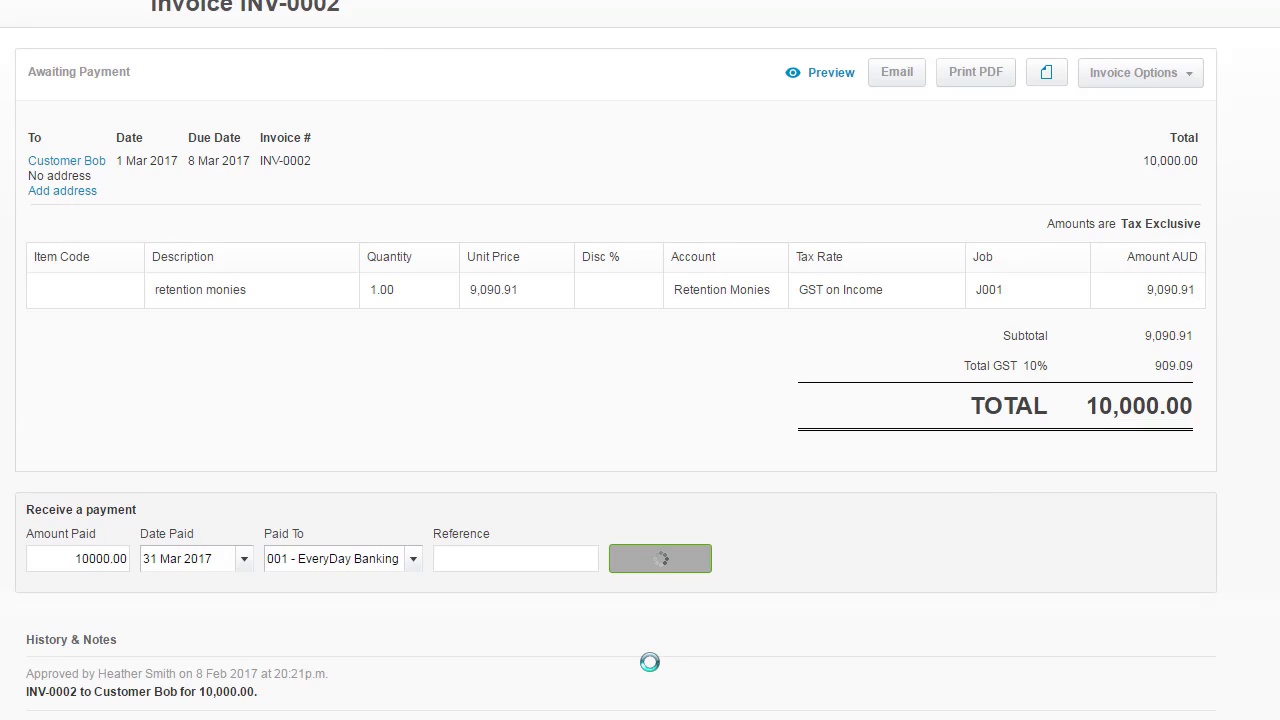